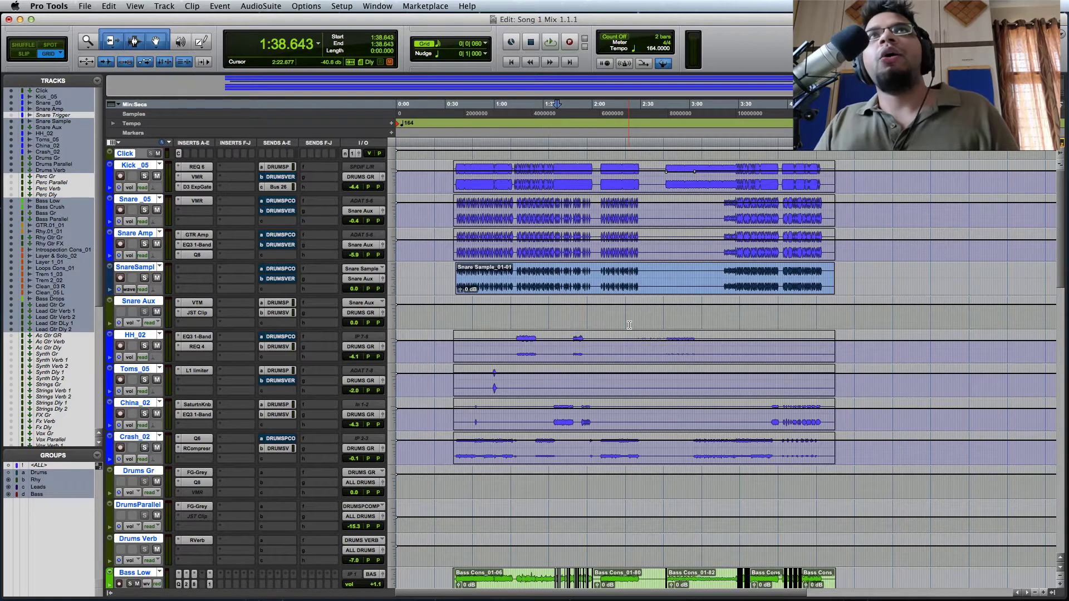
Play the song from about 1:37 to hear the kick and bass together, and stop after the section around 1:58.
alt+click(133, 158)
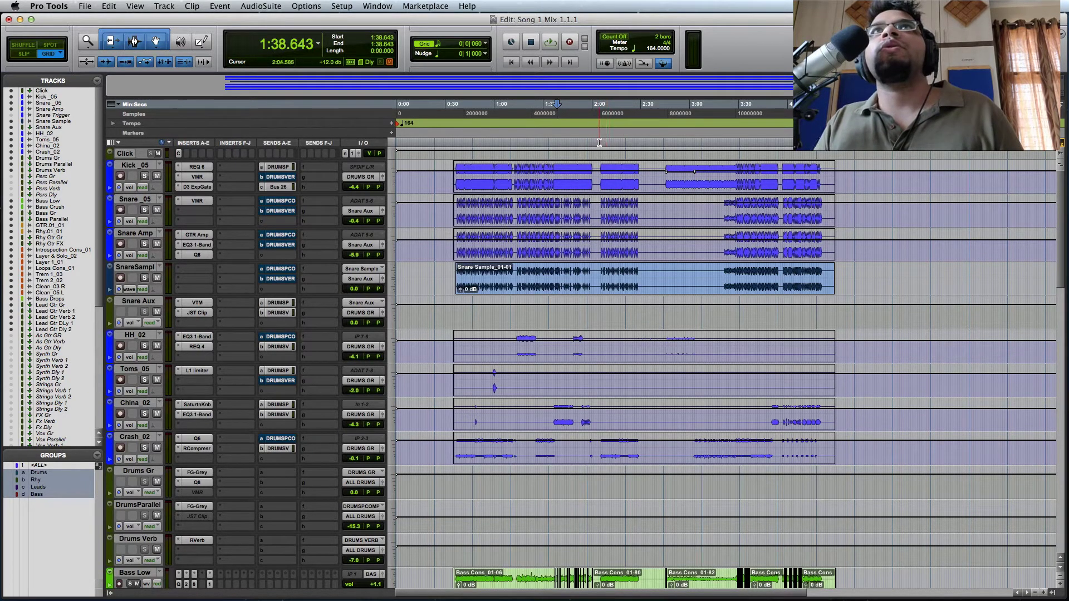
scroll(598, 142, up, 2)
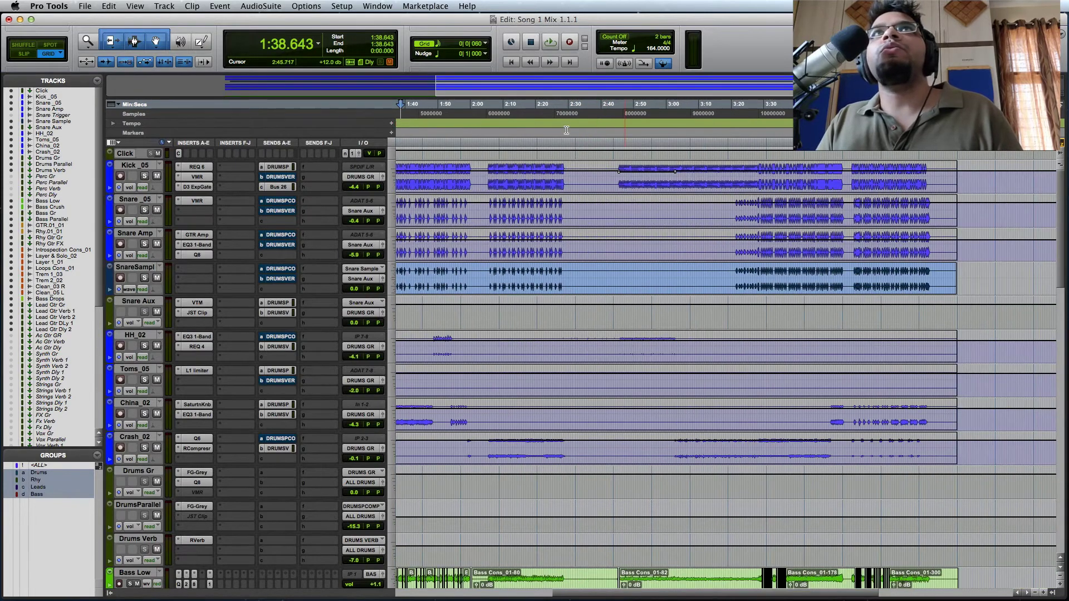
click(509, 142)
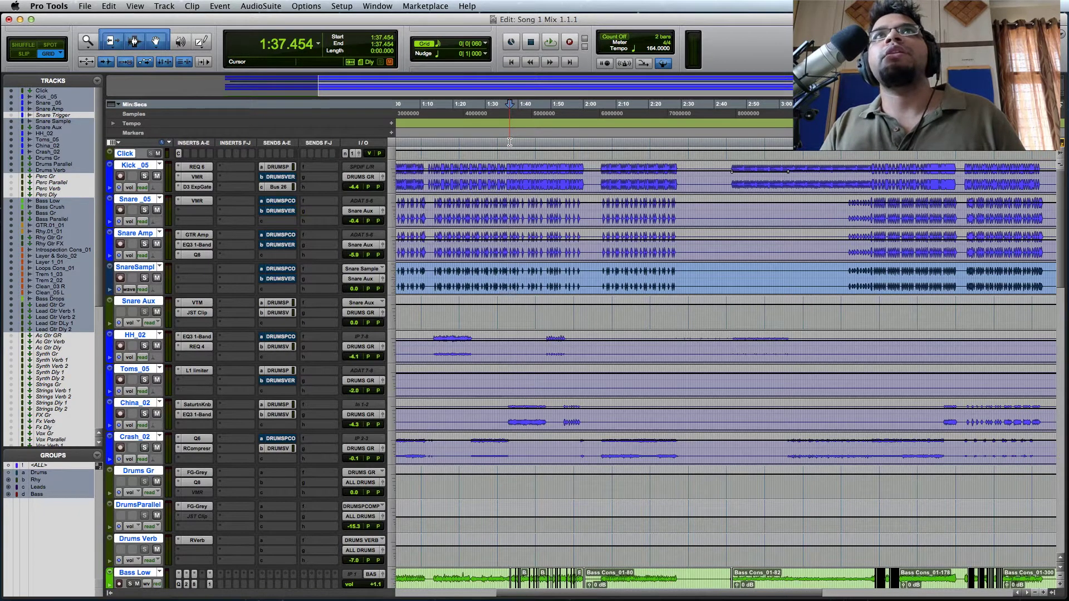
click(509, 144)
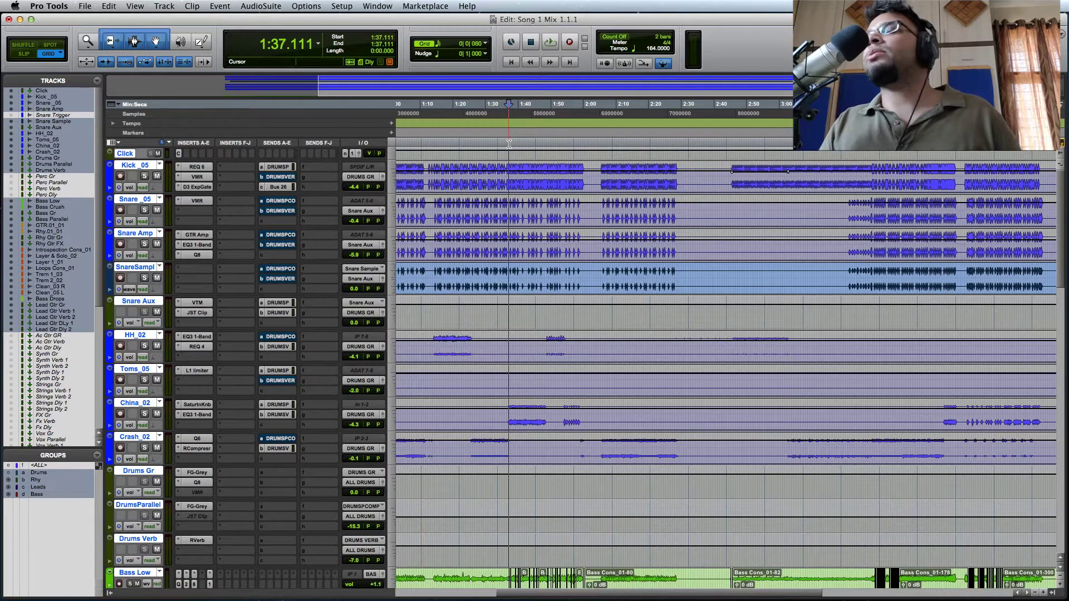
key(space)
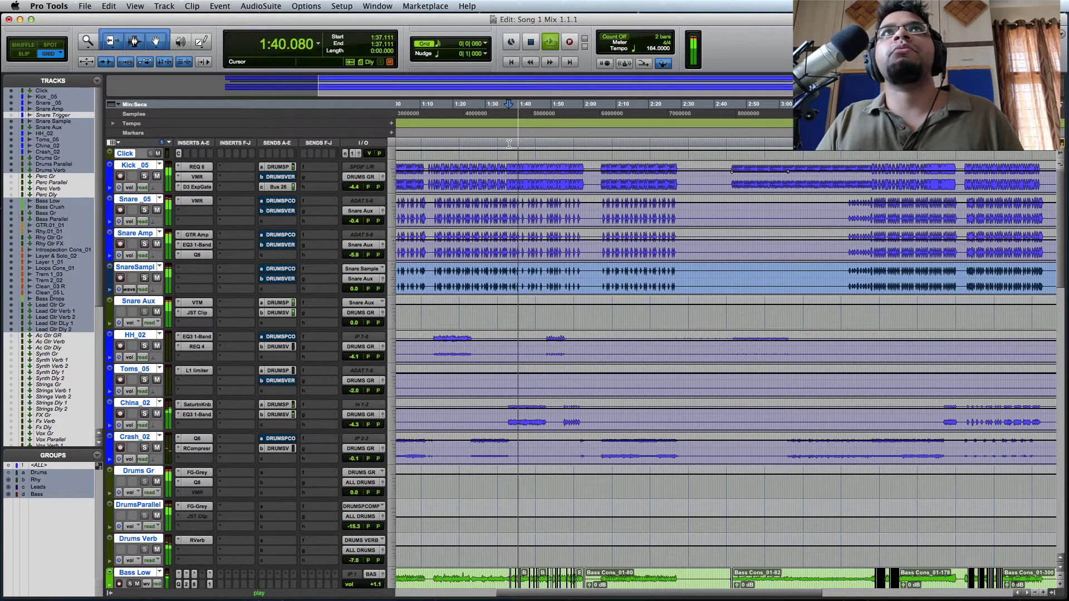
scroll(544, 249, down, 1)
scroll(544, 248, down, 1)
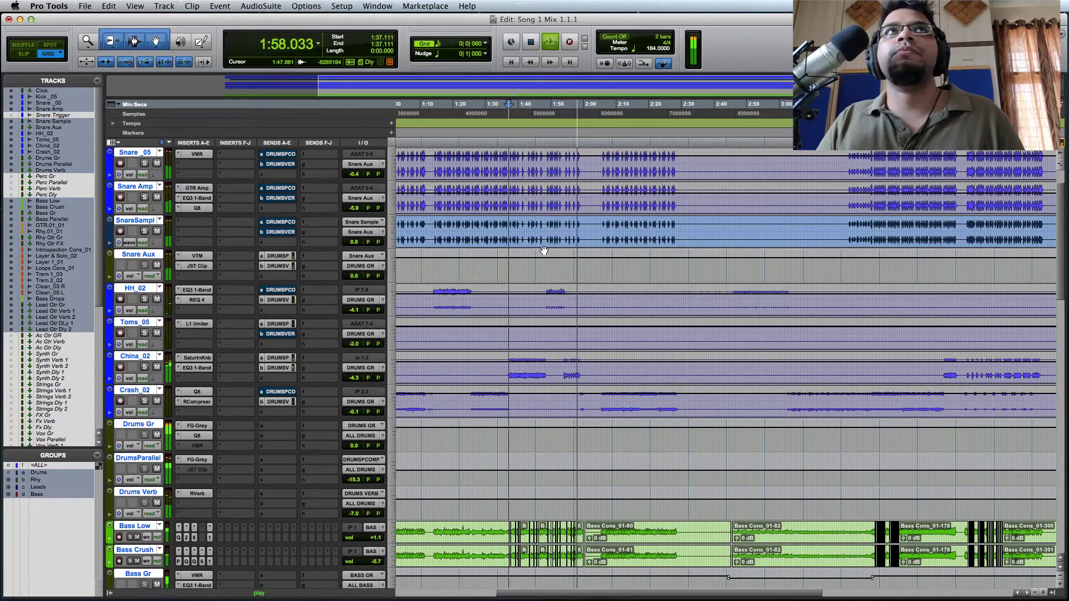
key(space)
scroll(544, 251, up, 1)
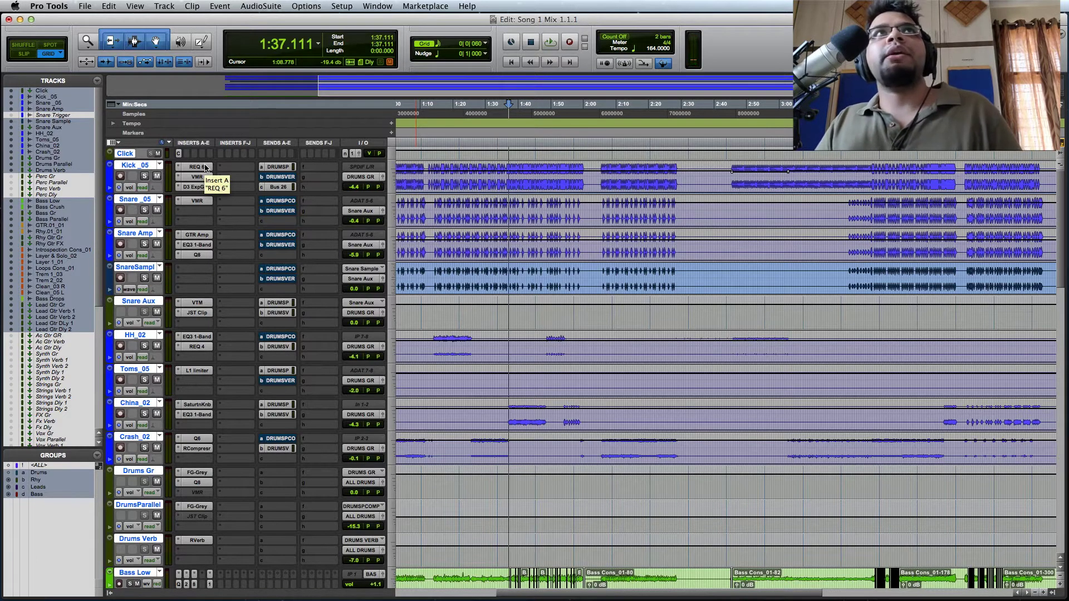
Review the Kick_05 track's REQ 6 equalizer bands and the low-frequency settings in its Virtual Mix Rack, closing both plug-ins.
click(204, 168)
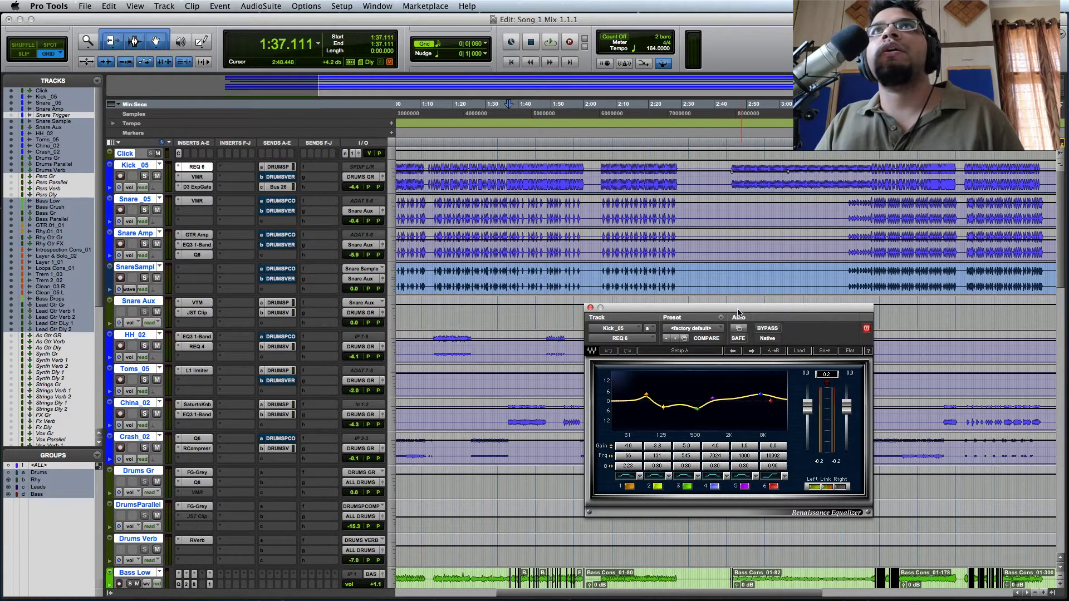
drag(733, 310, 584, 321)
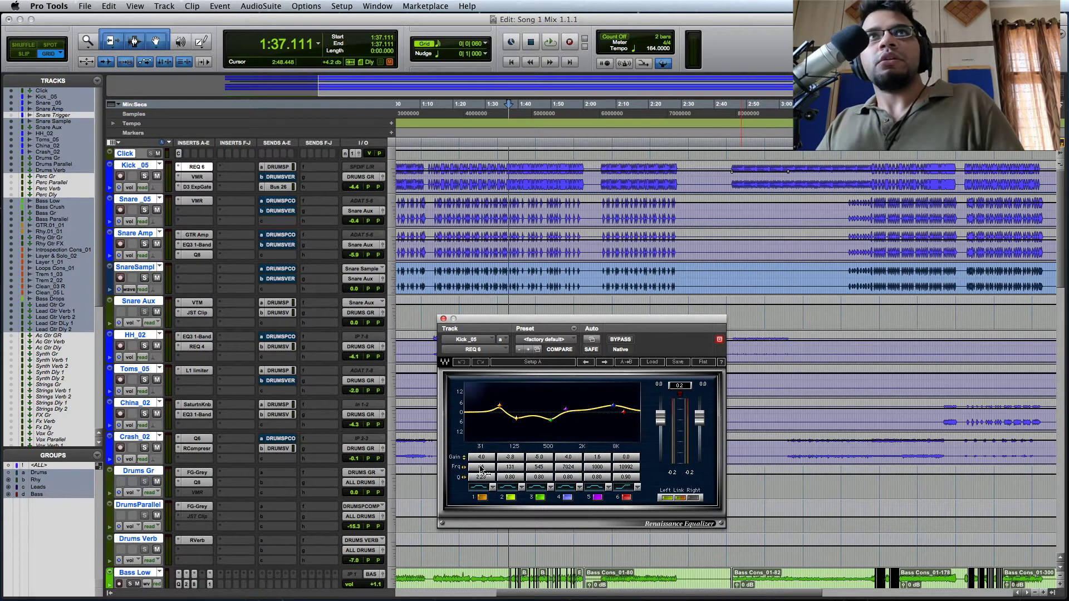
click(443, 319)
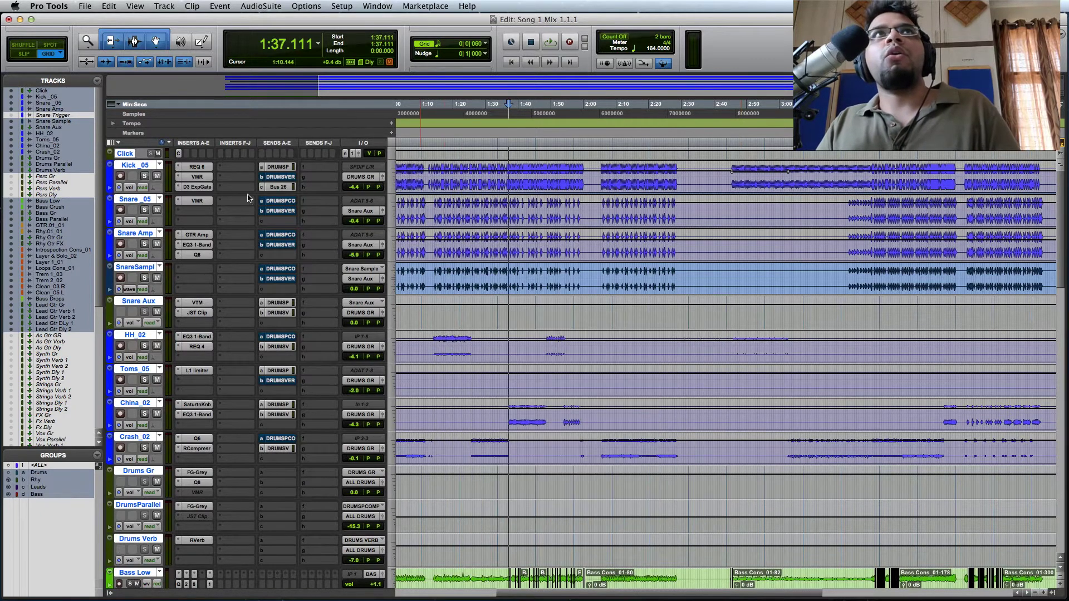
click(201, 177)
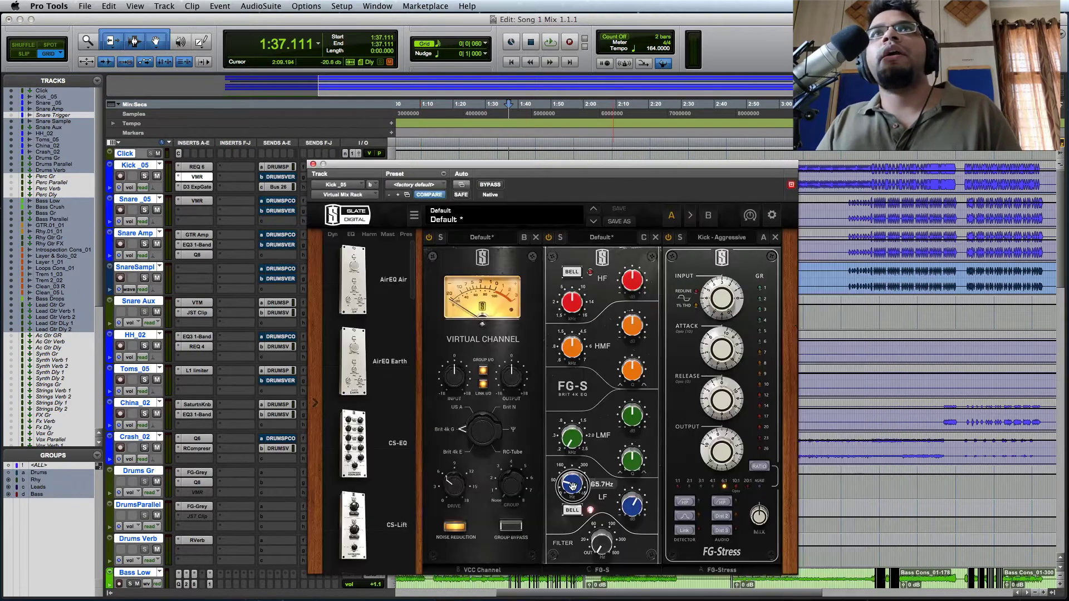
mouse_move(573, 486)
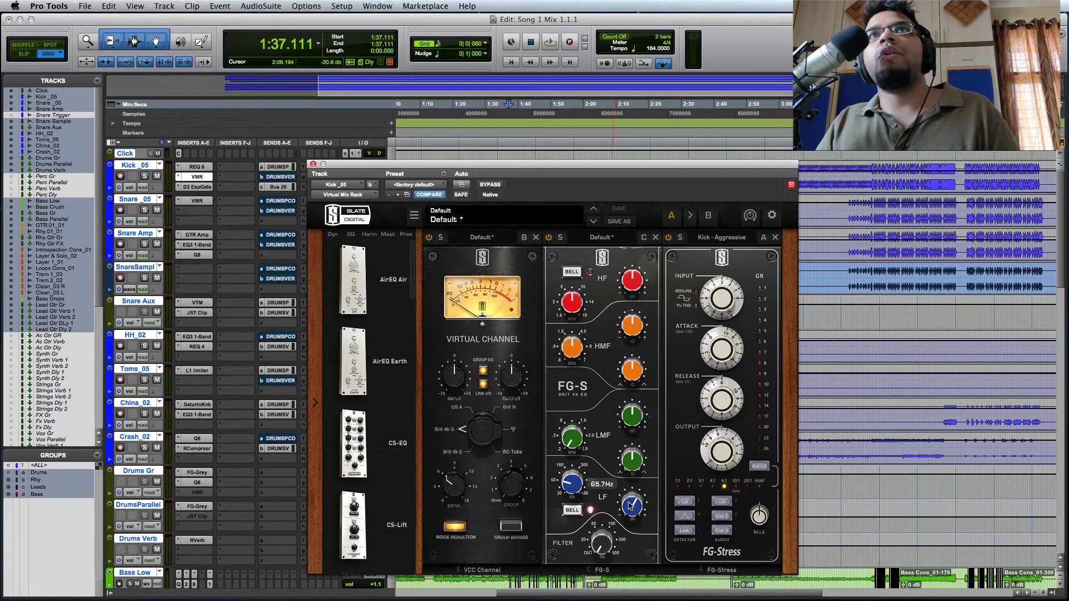
mouse_move(631, 507)
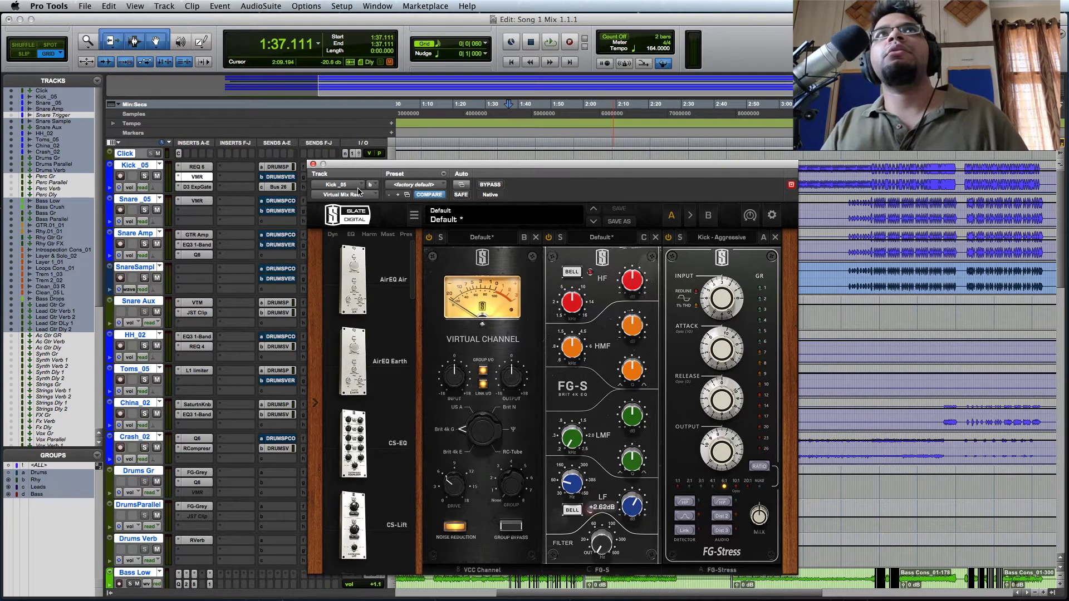
click(313, 165)
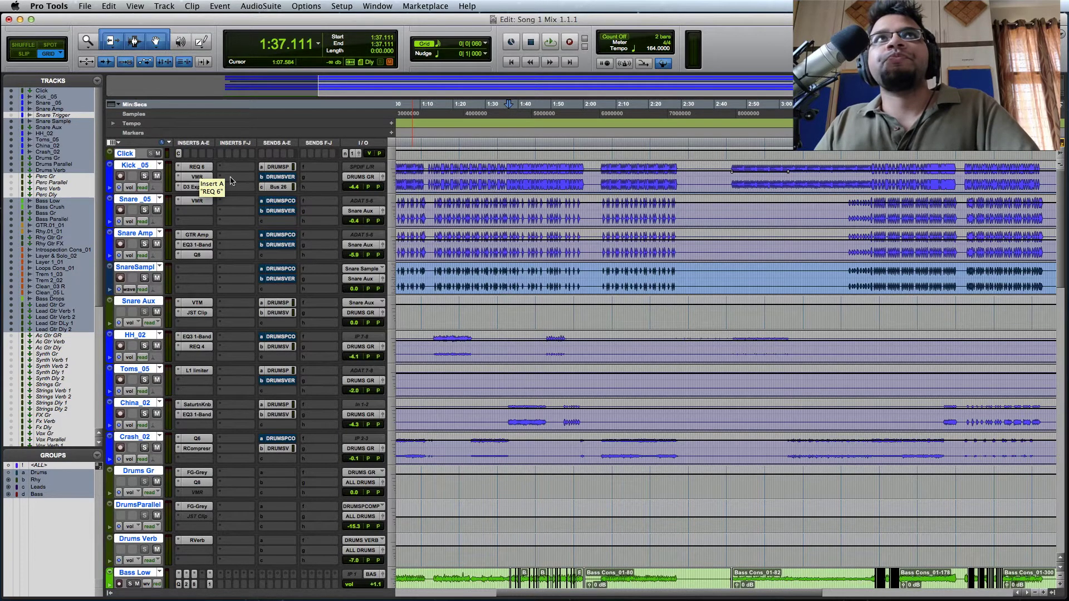
Clear the track selection and check the low-pass filter in the Bass Low track's EQ3 1-Band plug-in, closing it when done.
scroll(271, 230, down, 5)
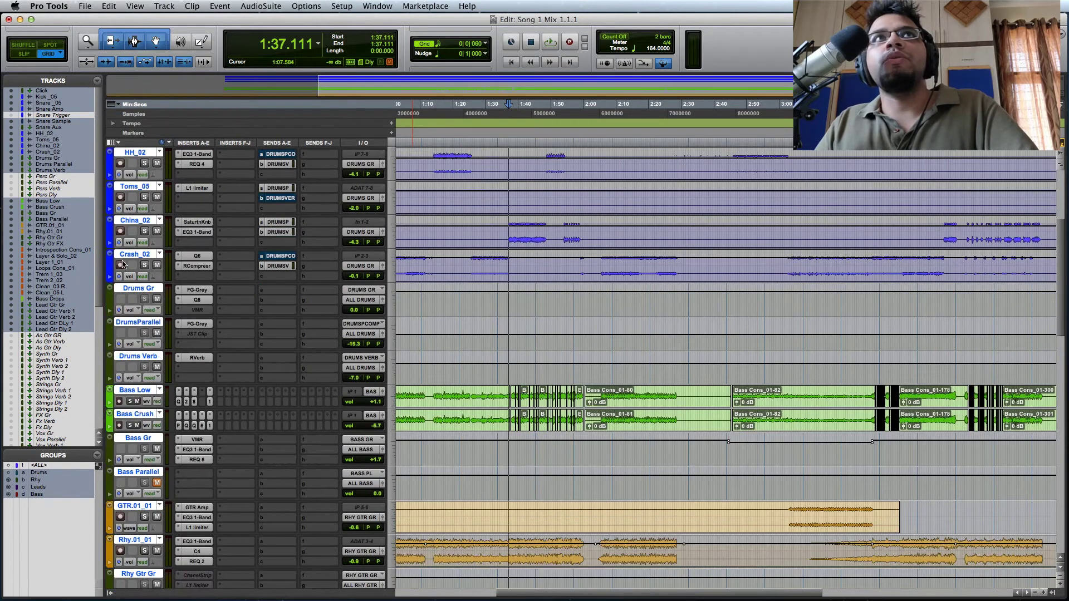
alt+click(144, 391)
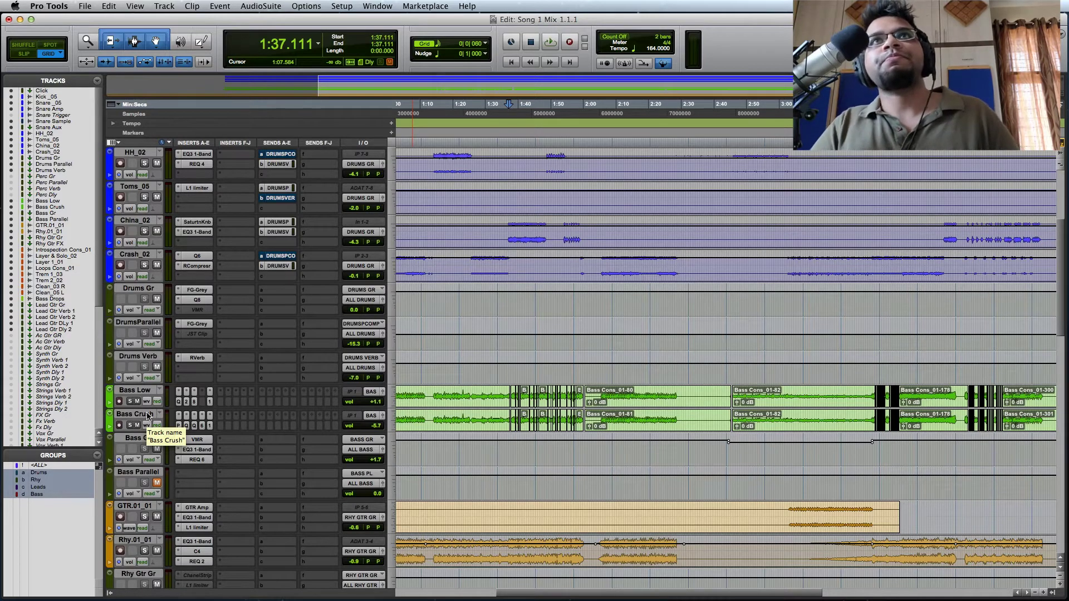
click(179, 404)
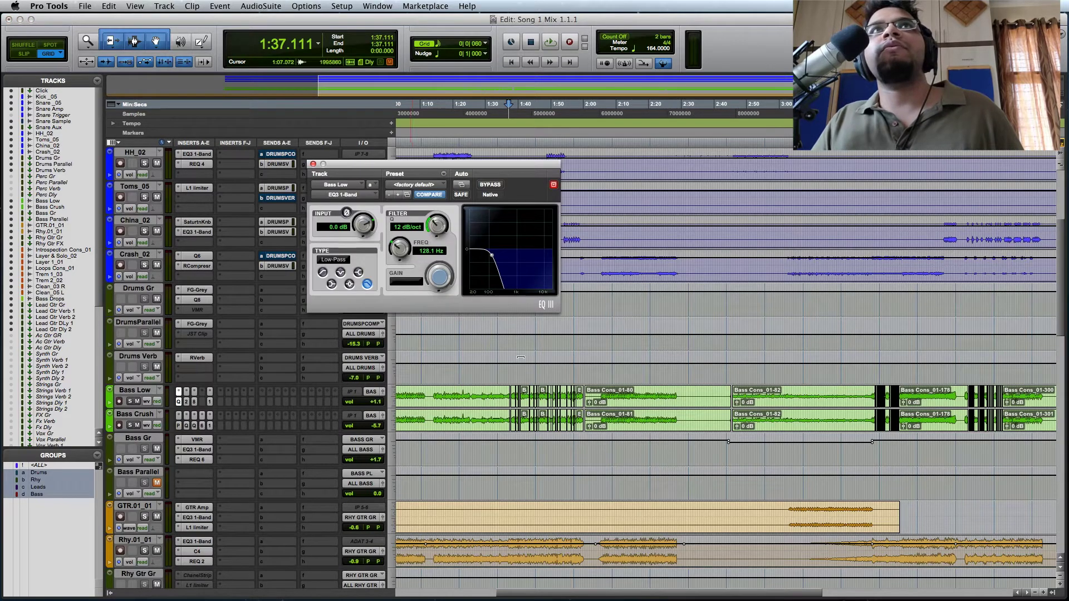
drag(492, 166, 517, 191)
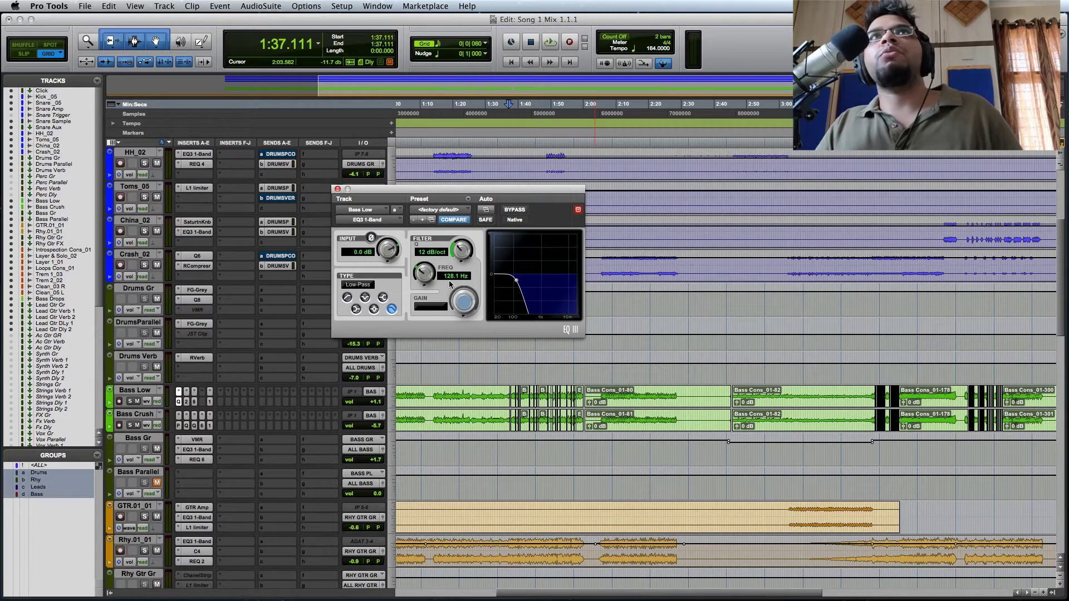
click(338, 189)
Inspect the Q2 and Q8 equalizer settings on the Bass Low track, closing each plug-in after viewing.
click(187, 401)
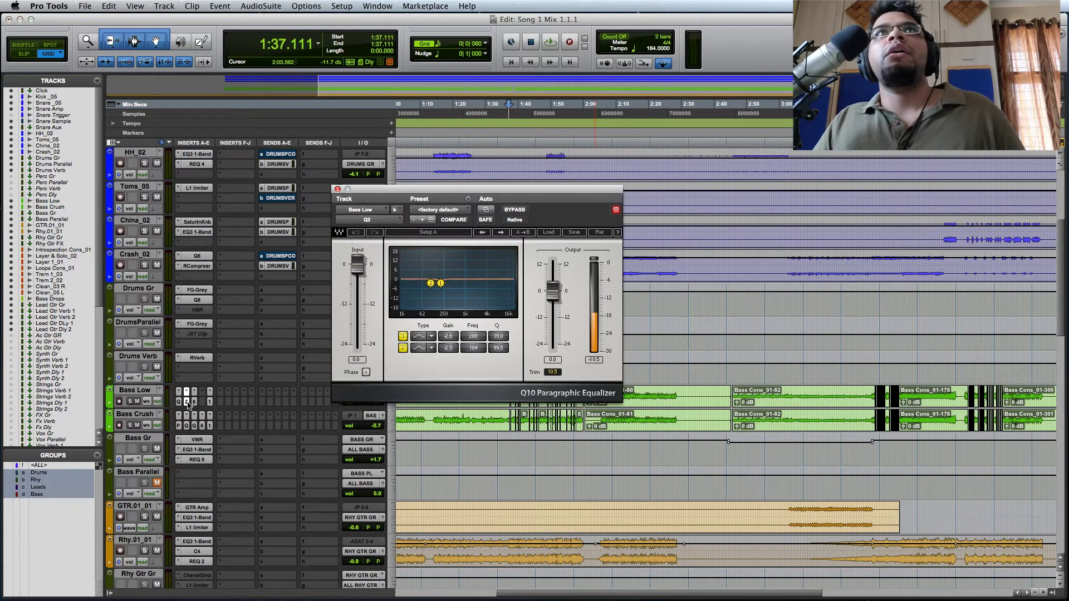
drag(472, 189, 464, 170)
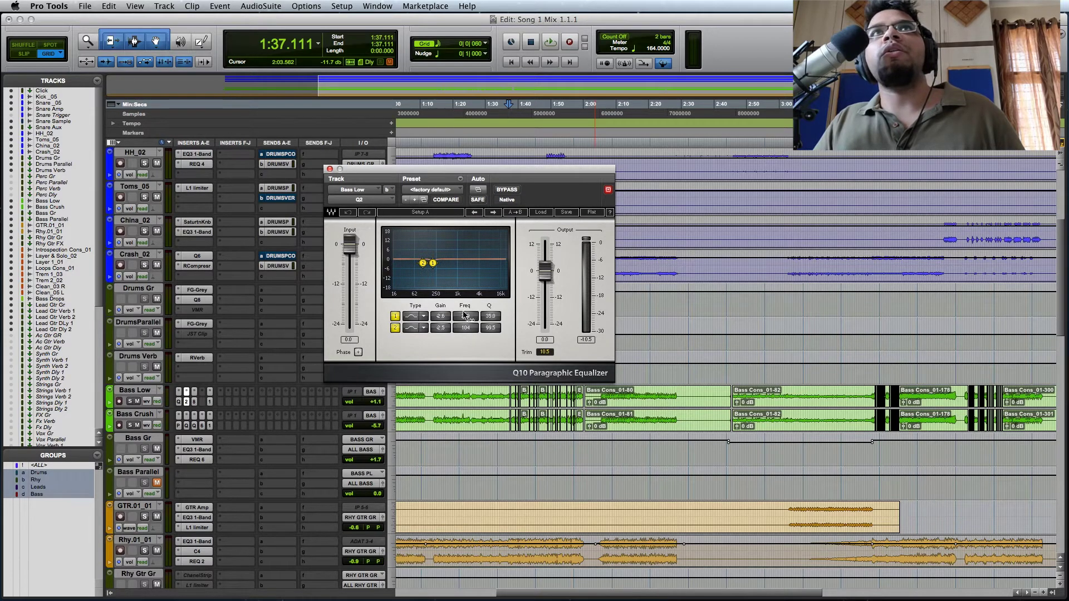
click(330, 169)
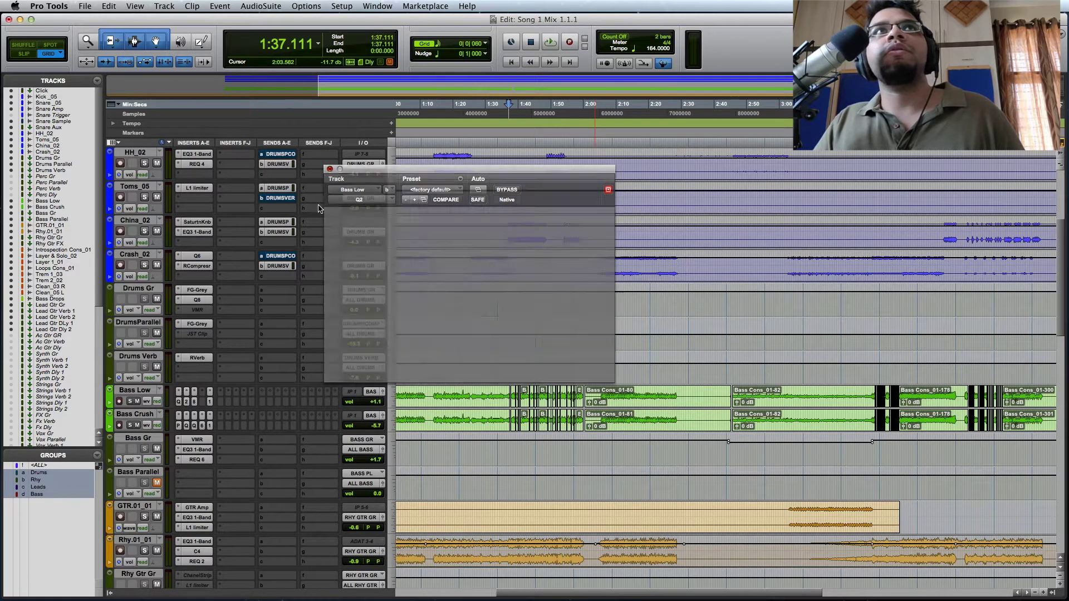
click(195, 402)
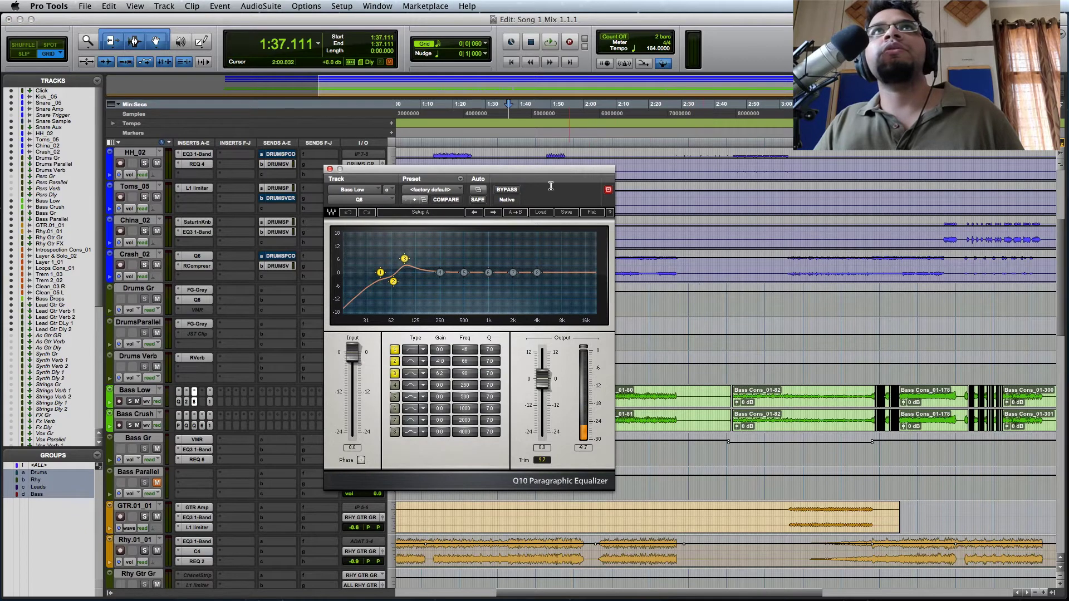
drag(528, 169, 544, 201)
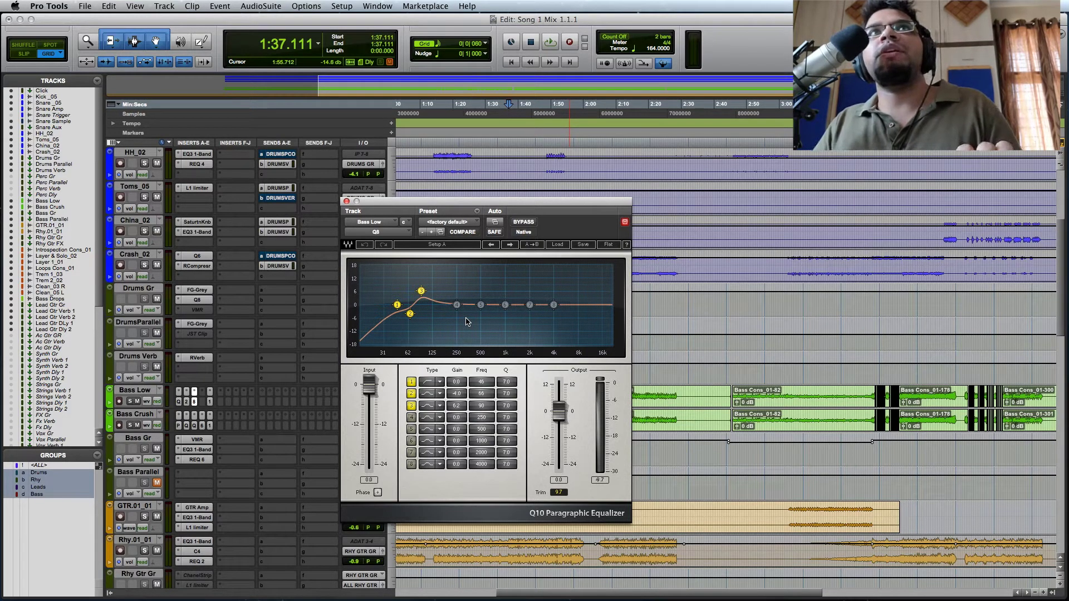
key(super+w)
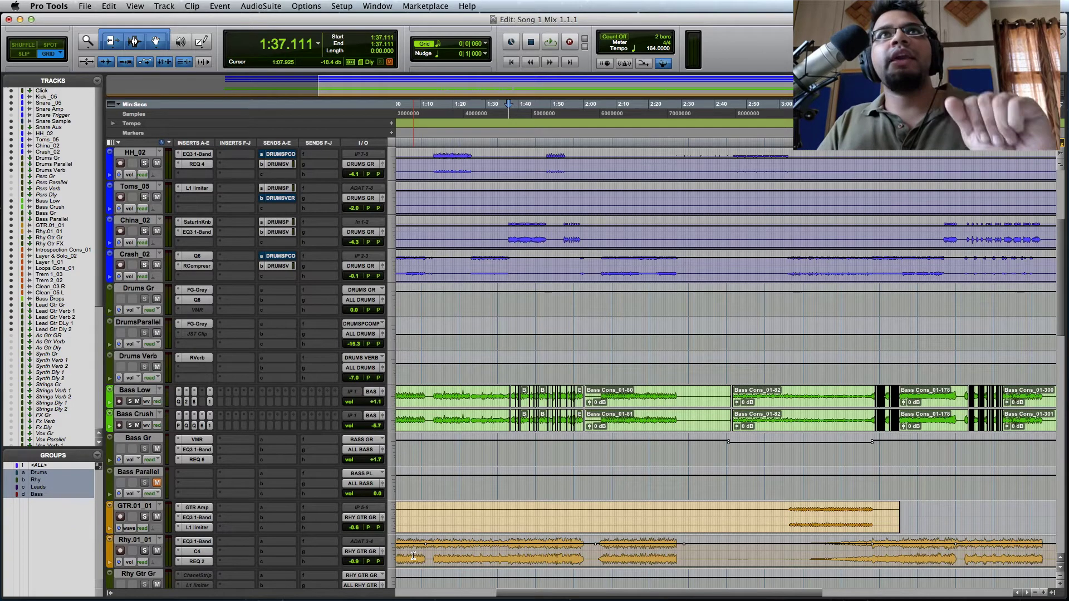
Return to the Kick_05 track and recheck its REQ 6 equalizer curve against the bass EQ, closing the plug-in.
scroll(563, 530, up, 1)
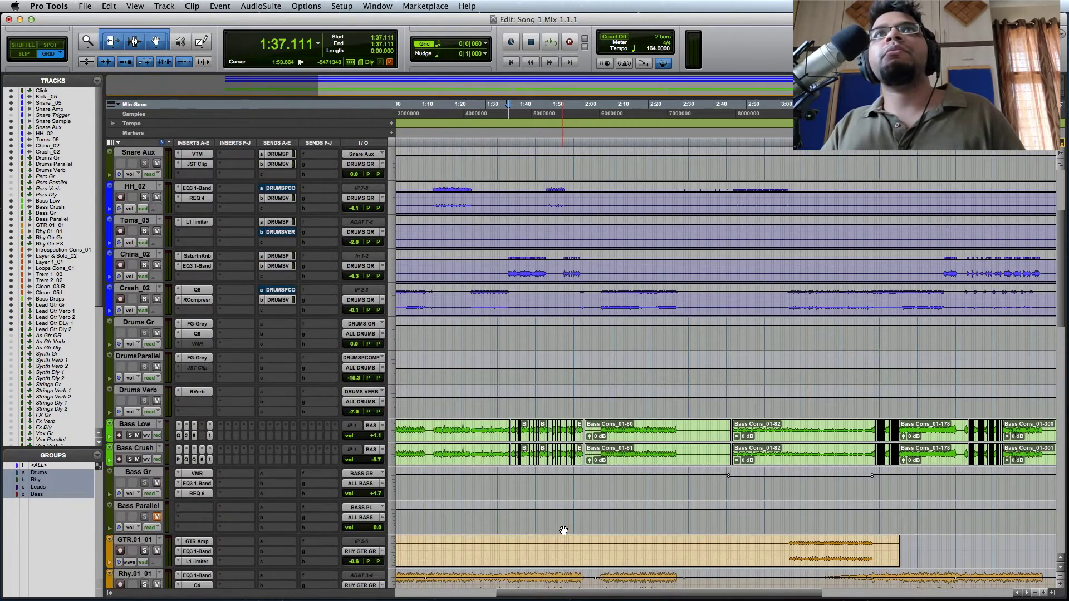
scroll(563, 531, up, 2)
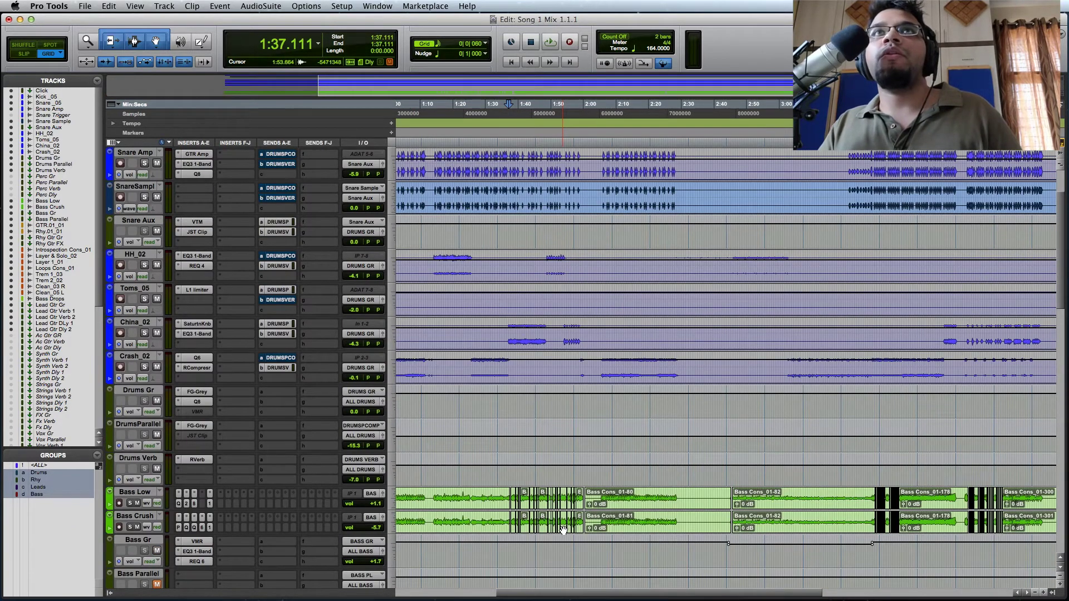
scroll(564, 529, up, 3)
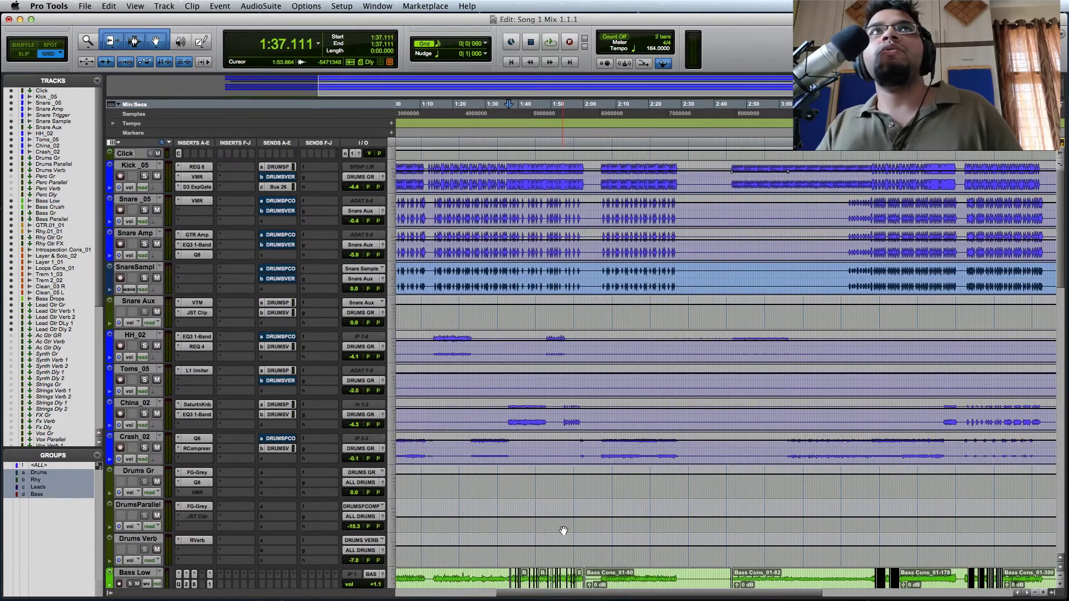
click(197, 168)
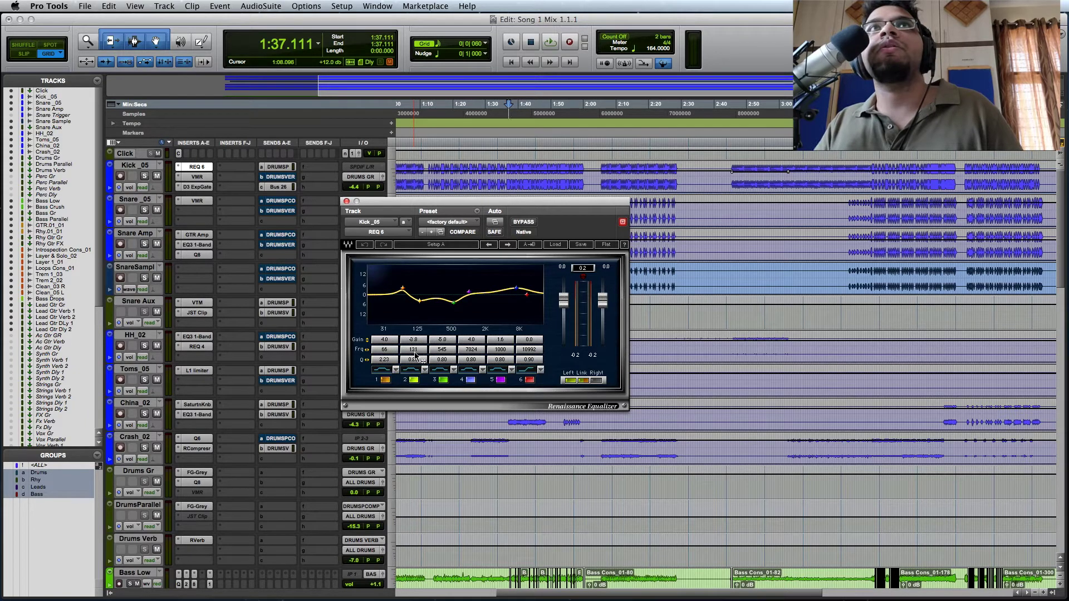
click(348, 202)
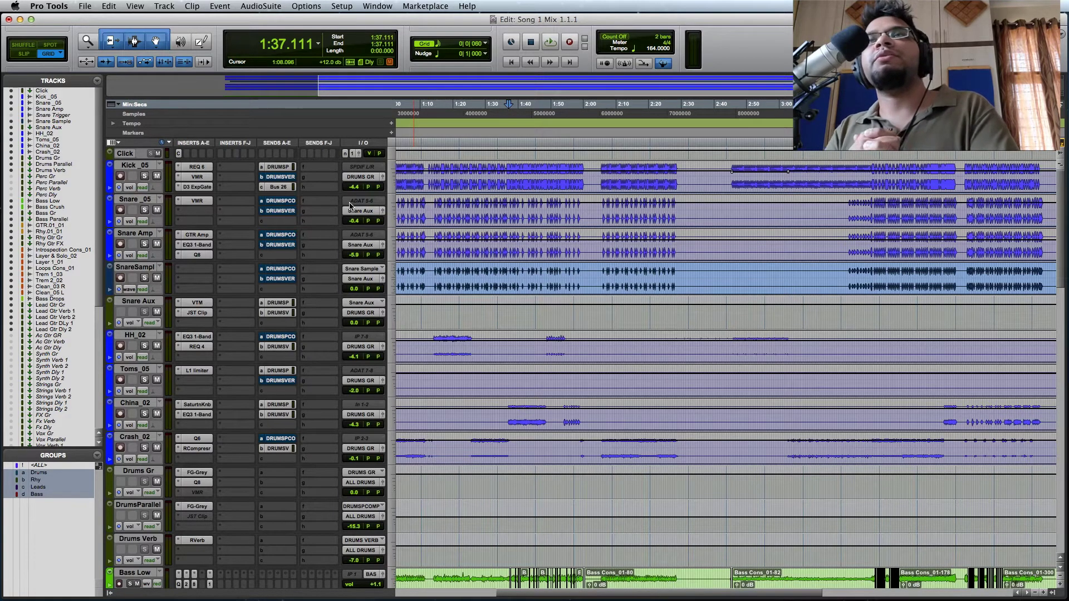
Open the C1 comp insert on the All Bass track.
scroll(495, 285, down, 10)
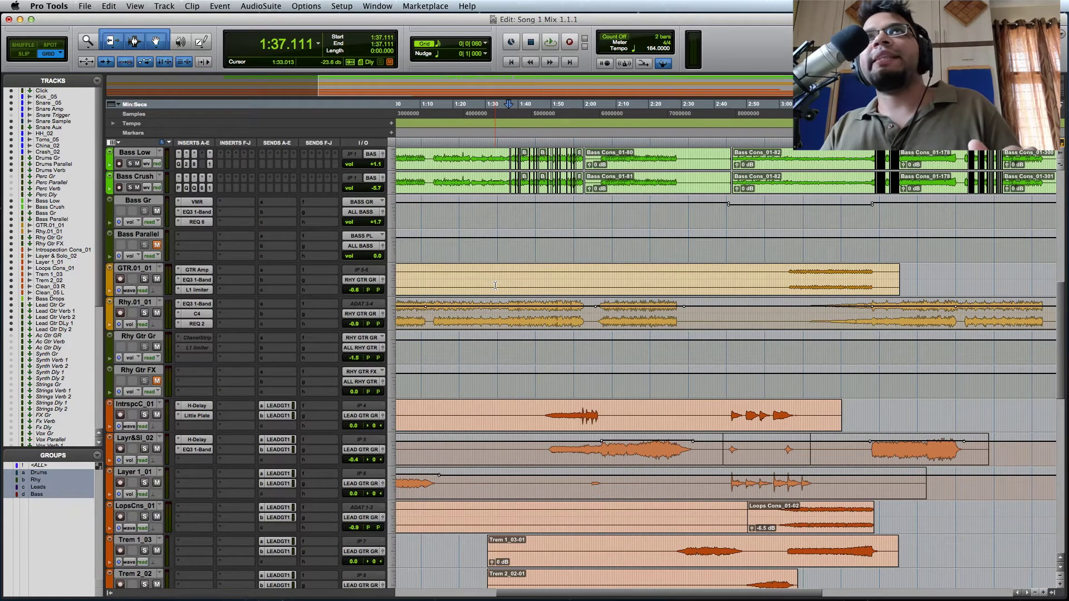
scroll(567, 292, up, 4)
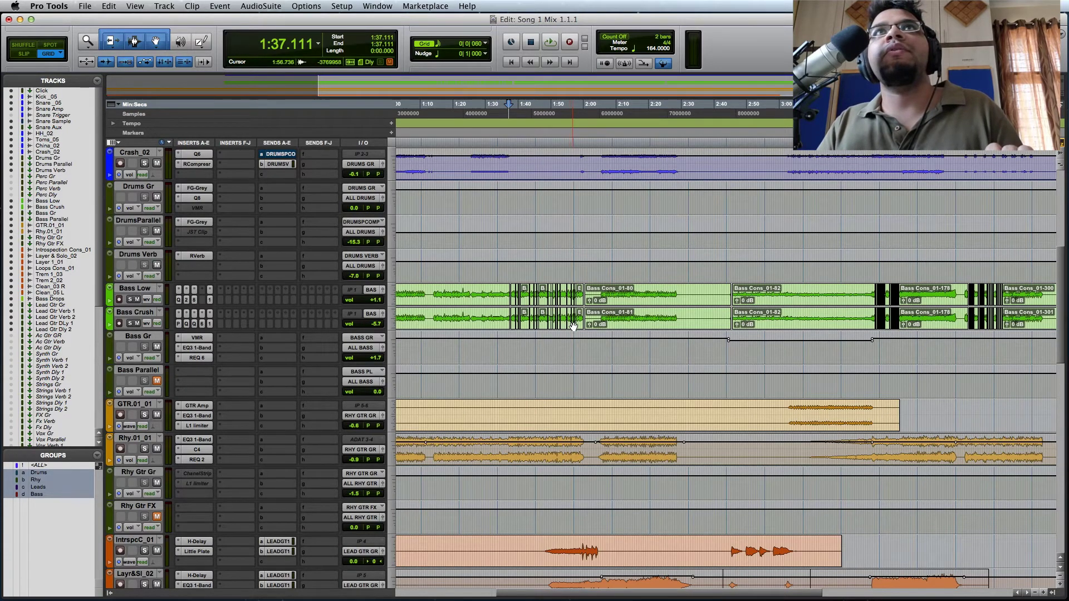
scroll(574, 327, up, 7)
scroll(574, 327, down, 9)
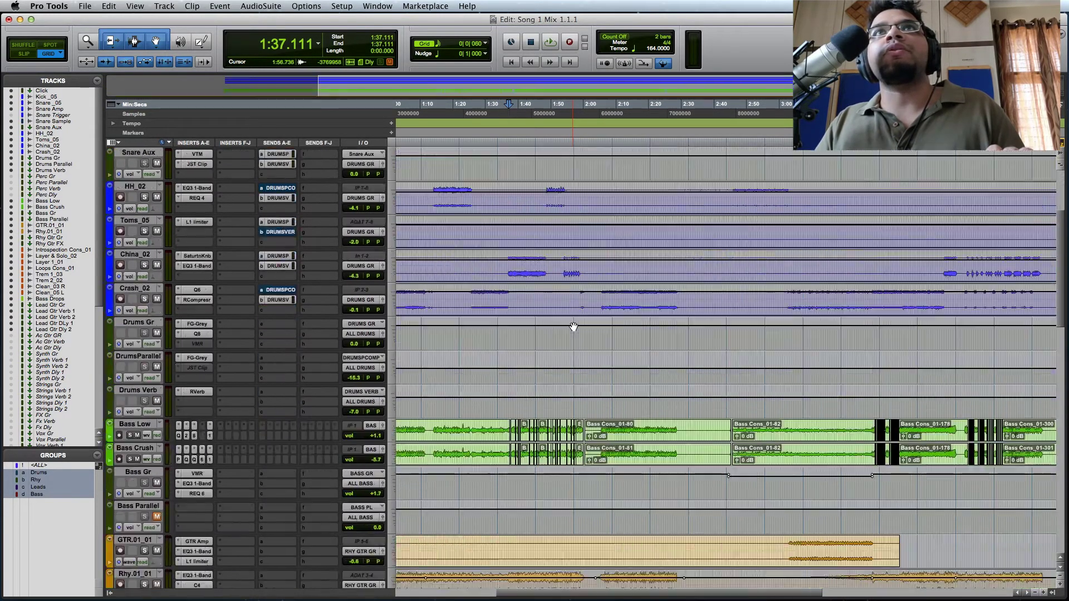
scroll(574, 327, down, 16)
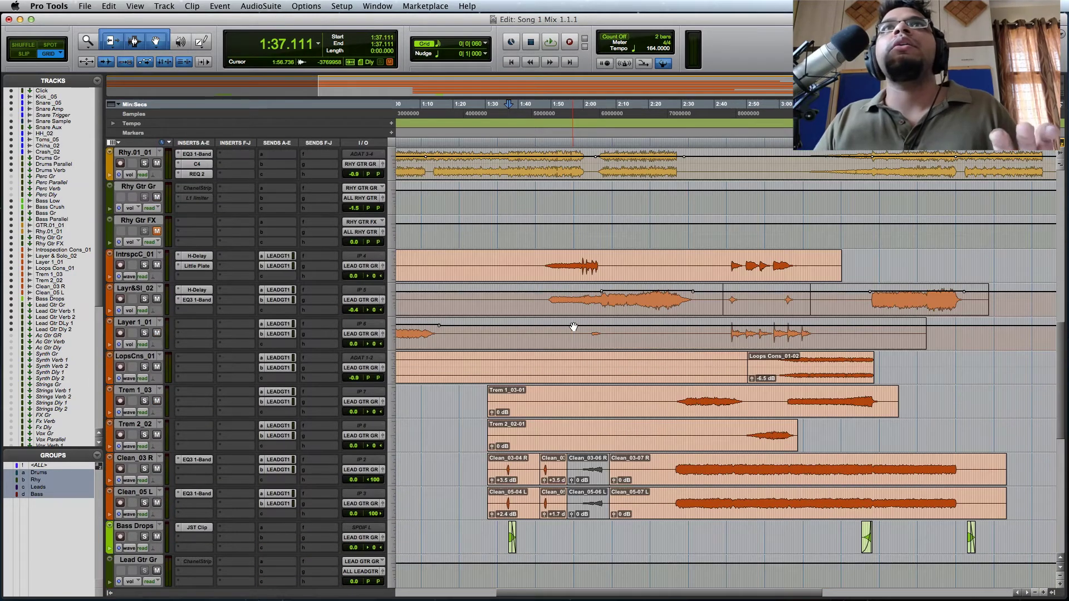
scroll(573, 324, down, 4)
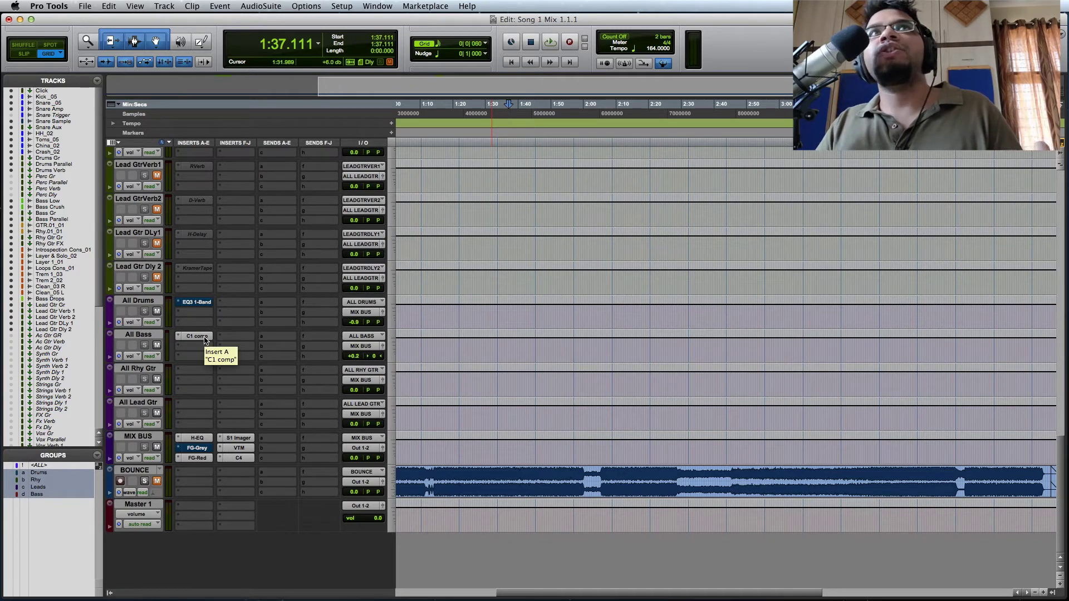
click(204, 337)
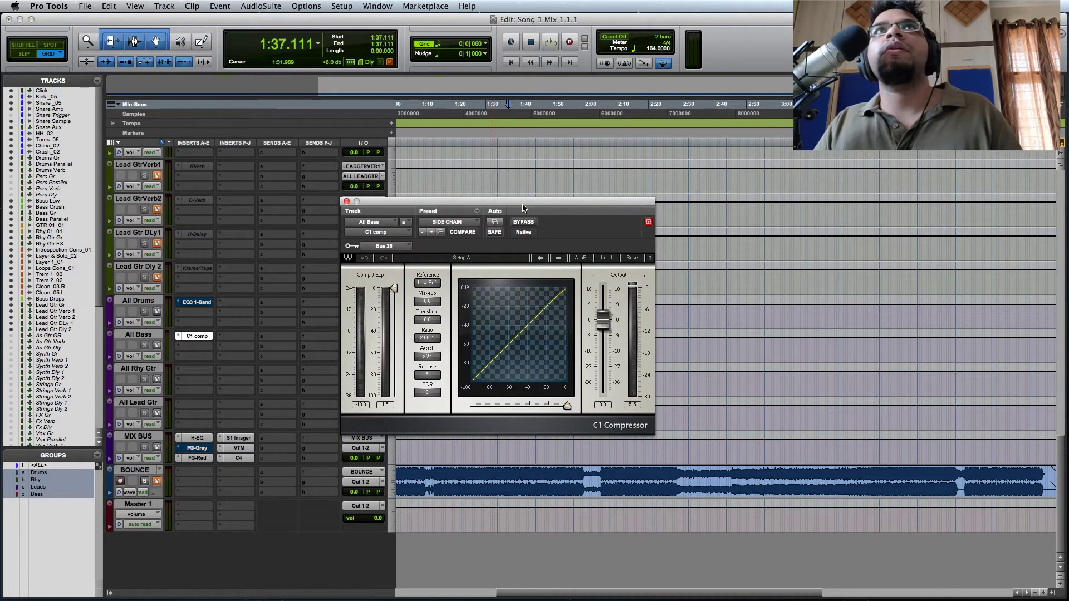
Move the C1 Compressor window clear of the All Bass inserts, examine its side-chain settings, and close it.
drag(521, 202, 655, 247)
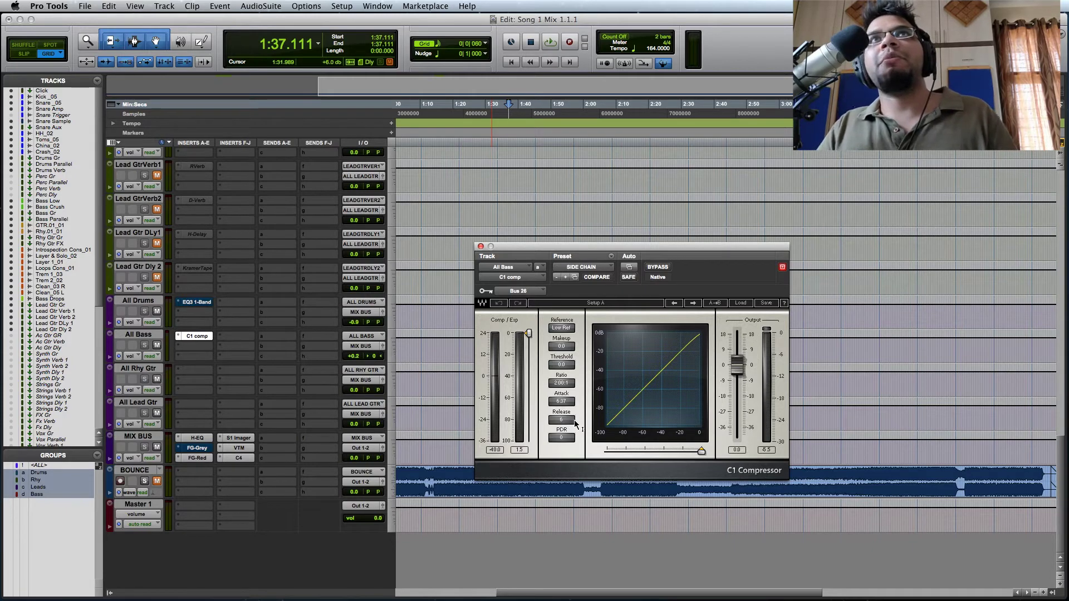
drag(623, 248, 616, 261)
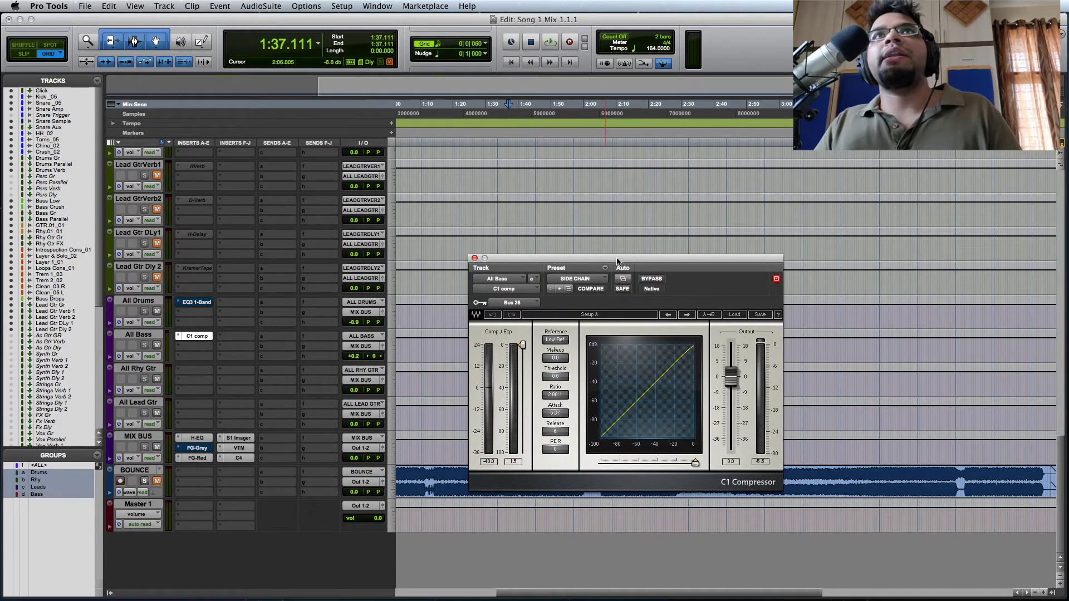
drag(631, 261, 632, 269)
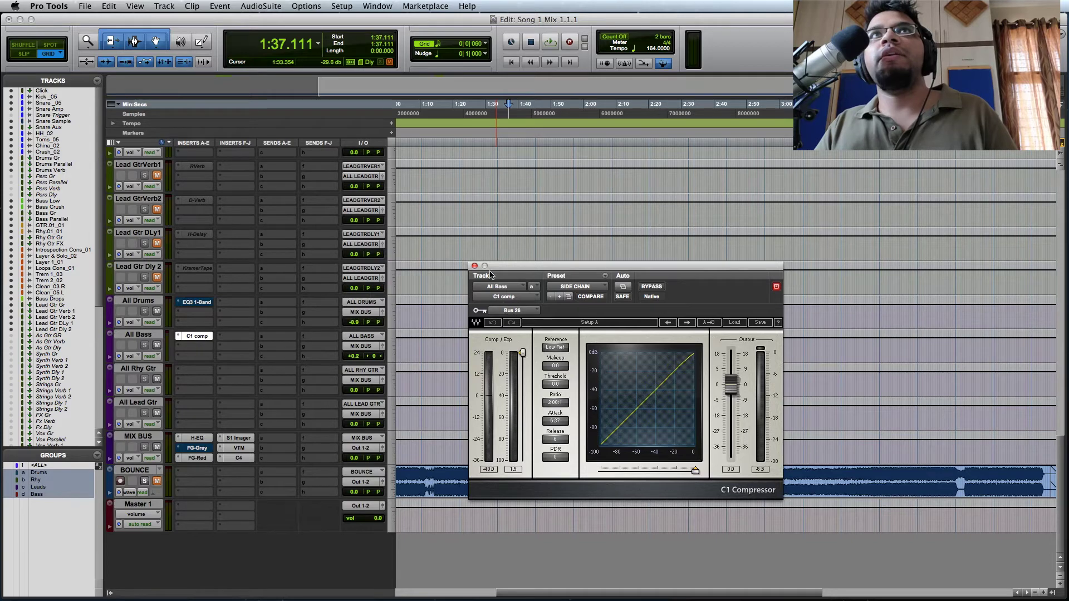
click(474, 265)
Check the Bus 26 send on the Kick_05 track, selecting that track, and reopen the C1 comp insert on All Bass.
scroll(342, 383, up, 20)
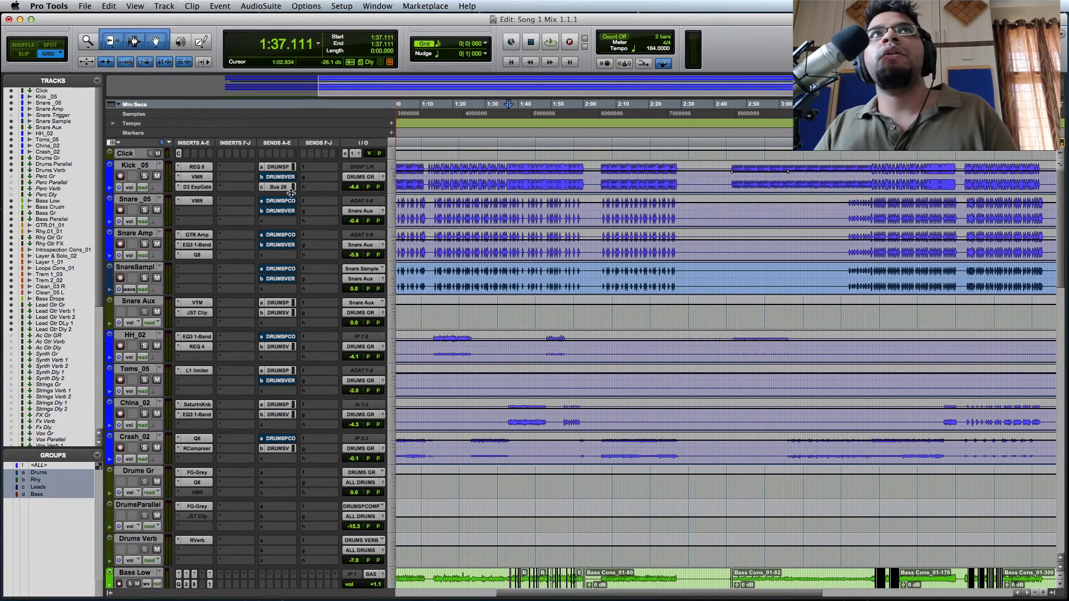
click(144, 167)
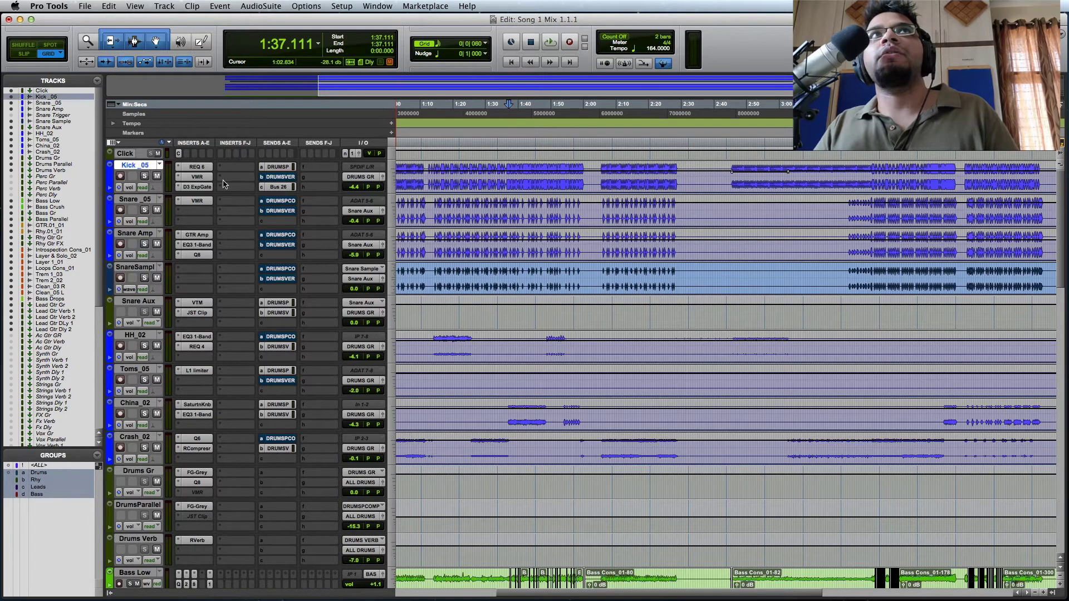
scroll(280, 190, down, 20)
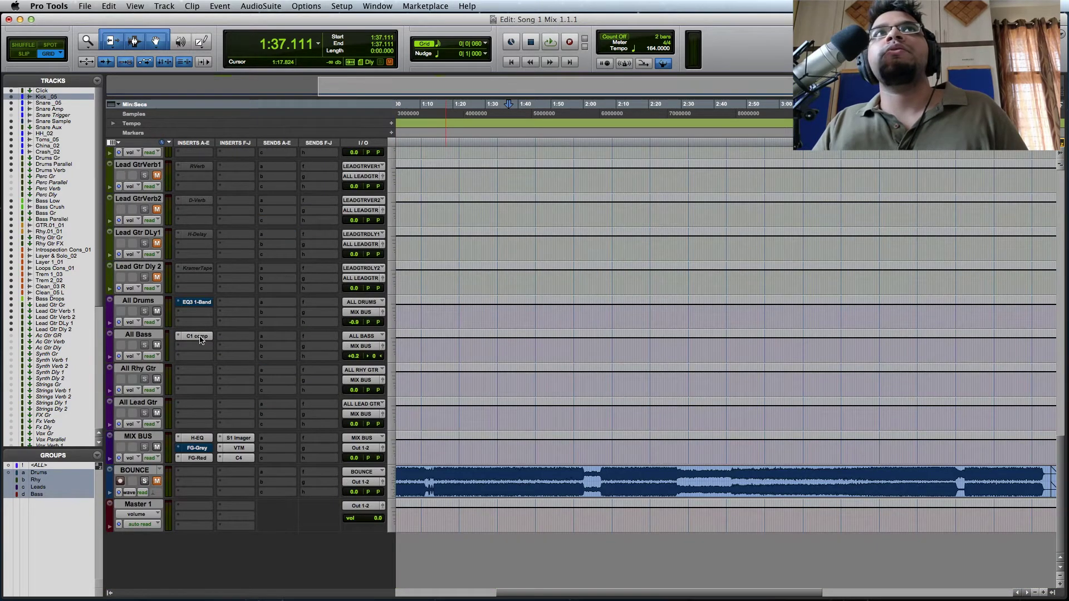
click(197, 335)
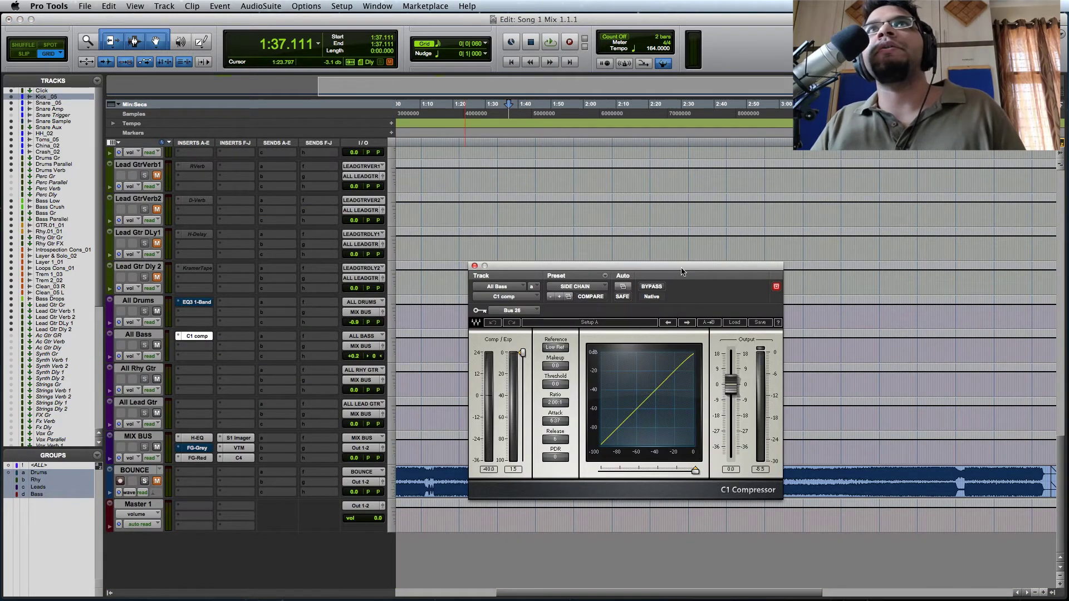
drag(643, 265, 636, 273)
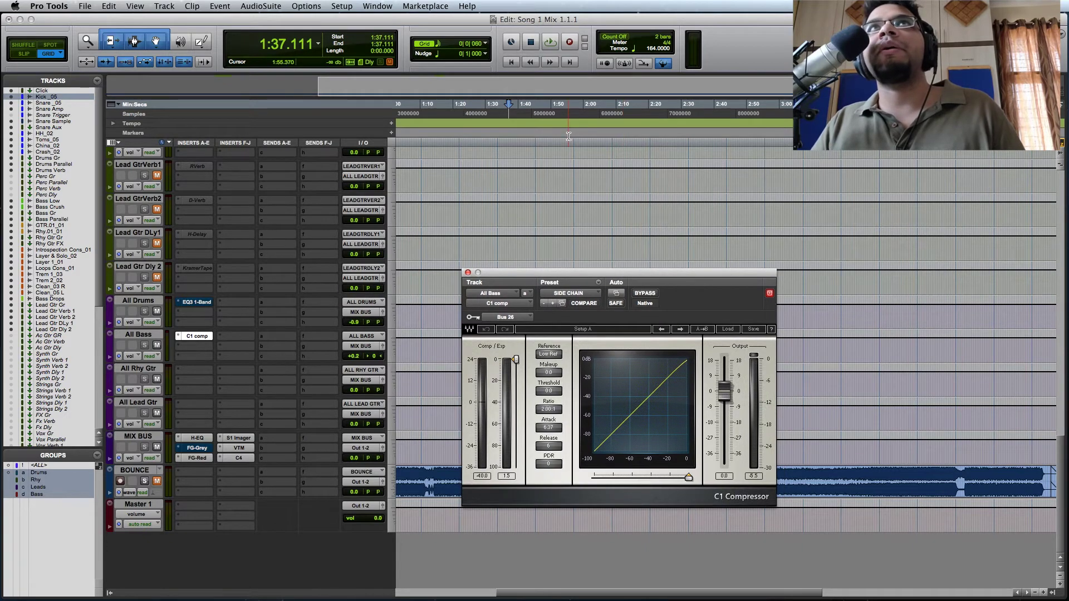
Play the mix from 1:37 while toggling the C1 Compressor's bypass to compare the bass, leaving the compressor active and stopping playback.
click(645, 293)
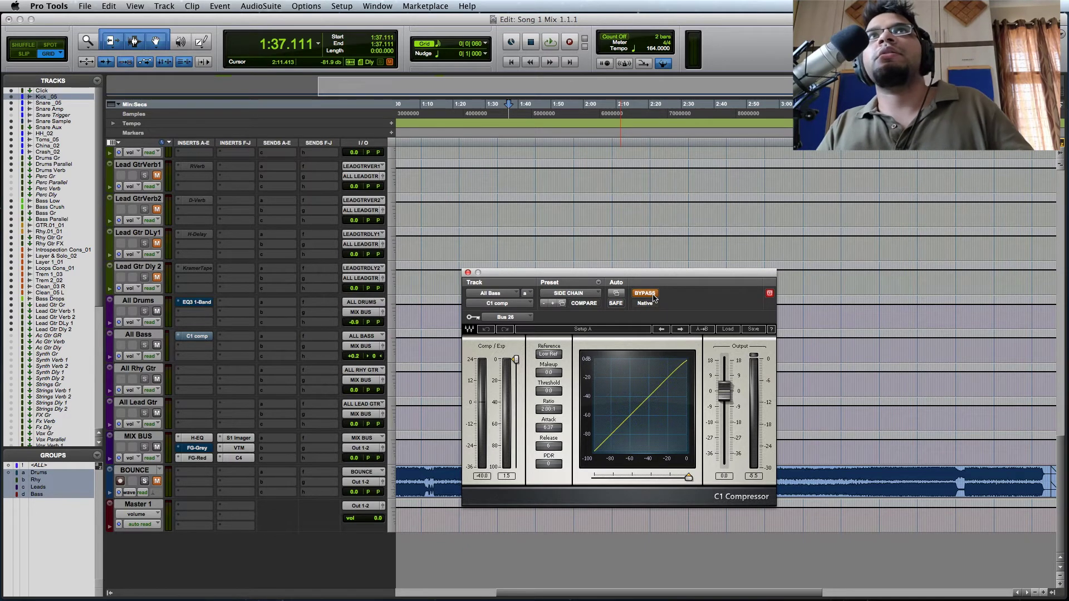
key(space)
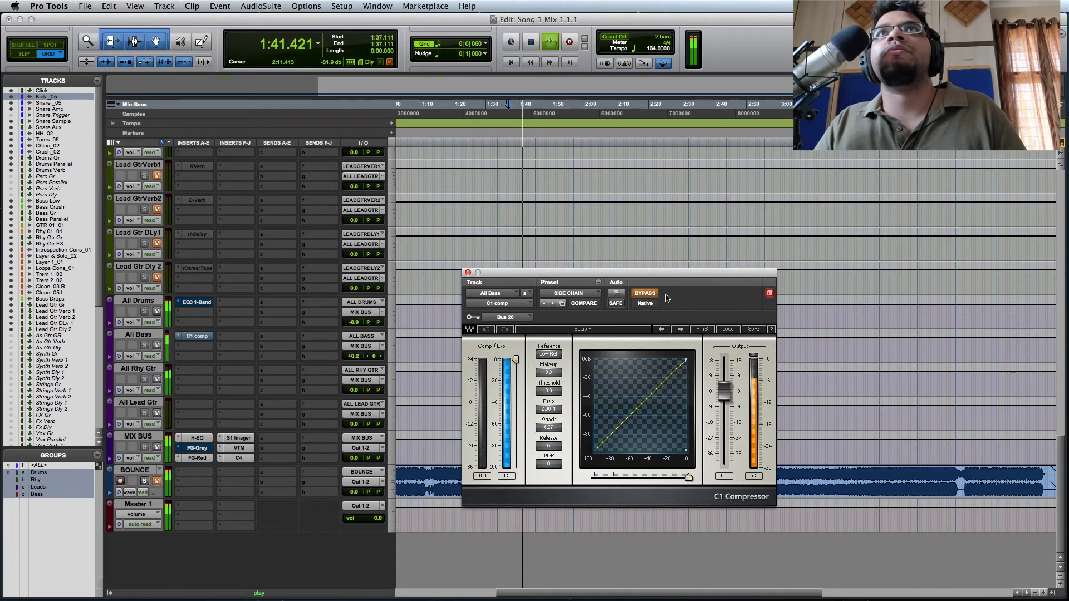
click(645, 293)
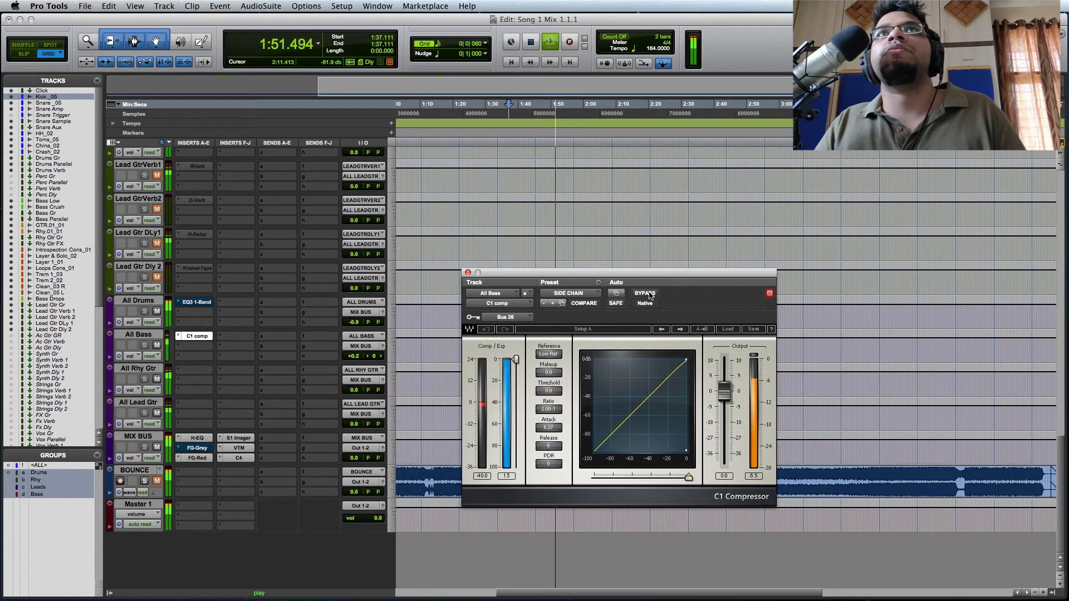
click(649, 294)
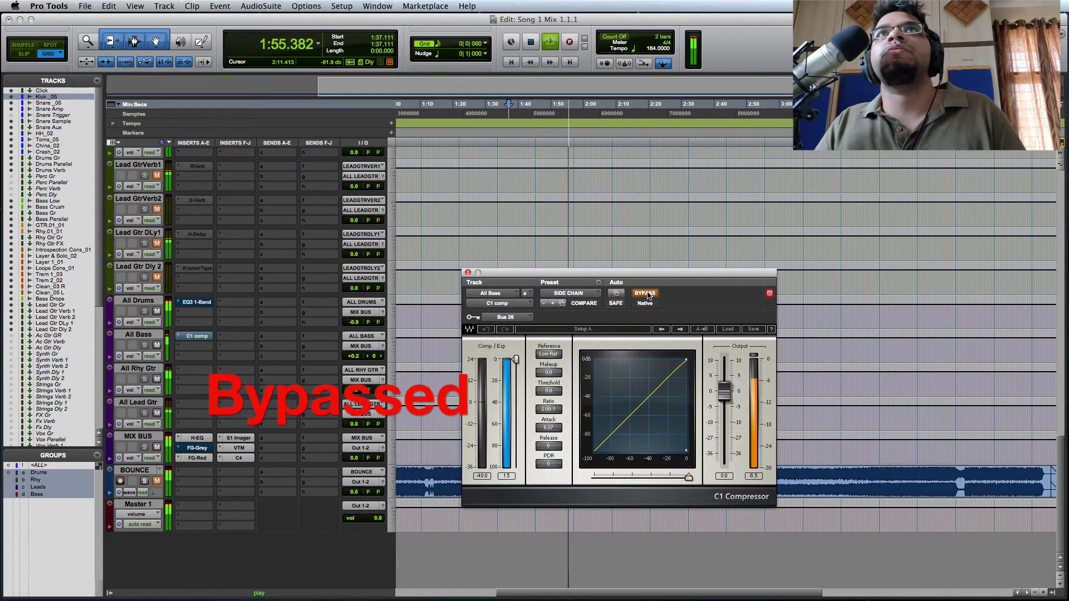
click(647, 294)
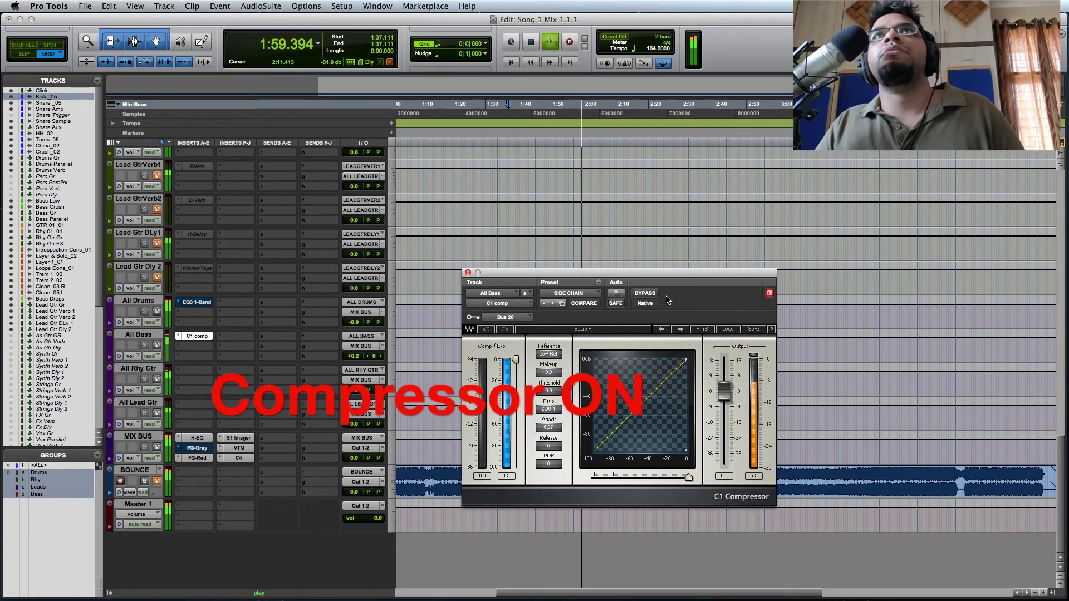
key(space)
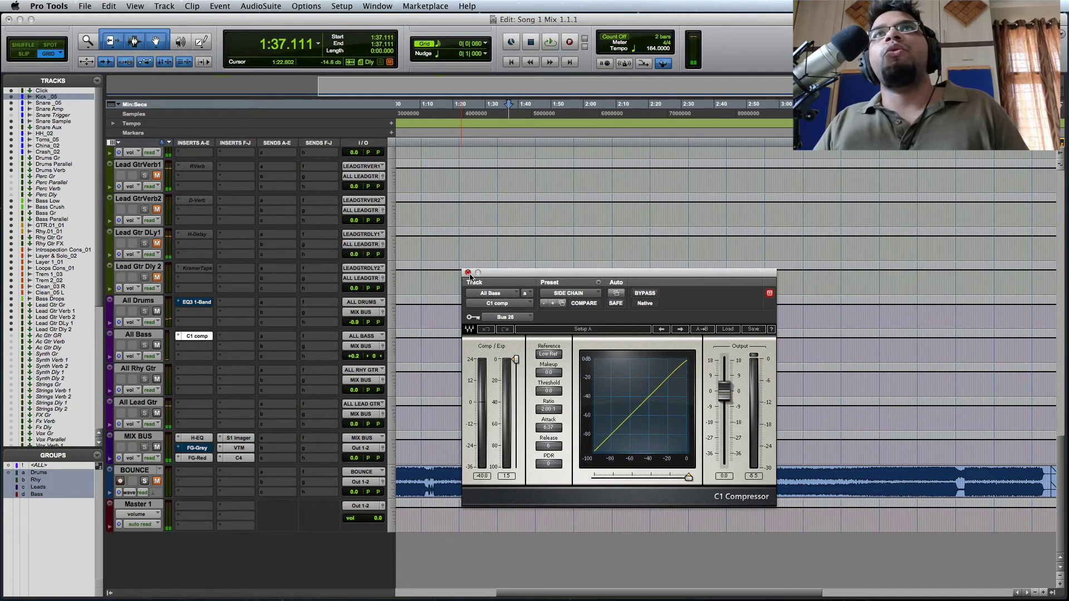
Move the C1 Compressor window aside and set the playback position to 3:59.016 in the song's final section.
drag(733, 280, 552, 299)
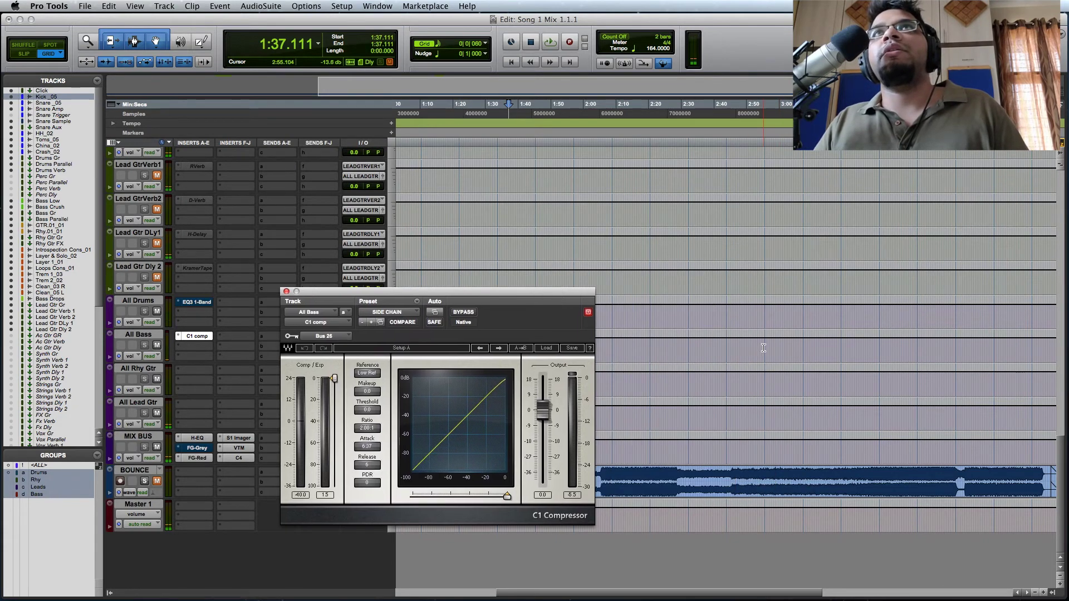
scroll(763, 347, up, 5)
scroll(766, 351, up, 10)
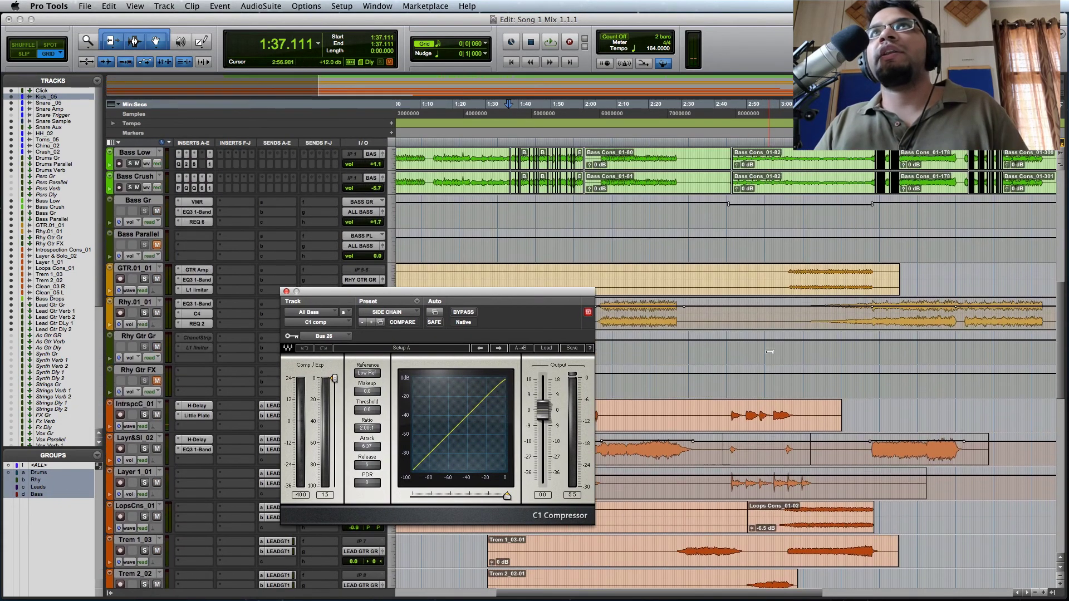
scroll(772, 354, up, 3)
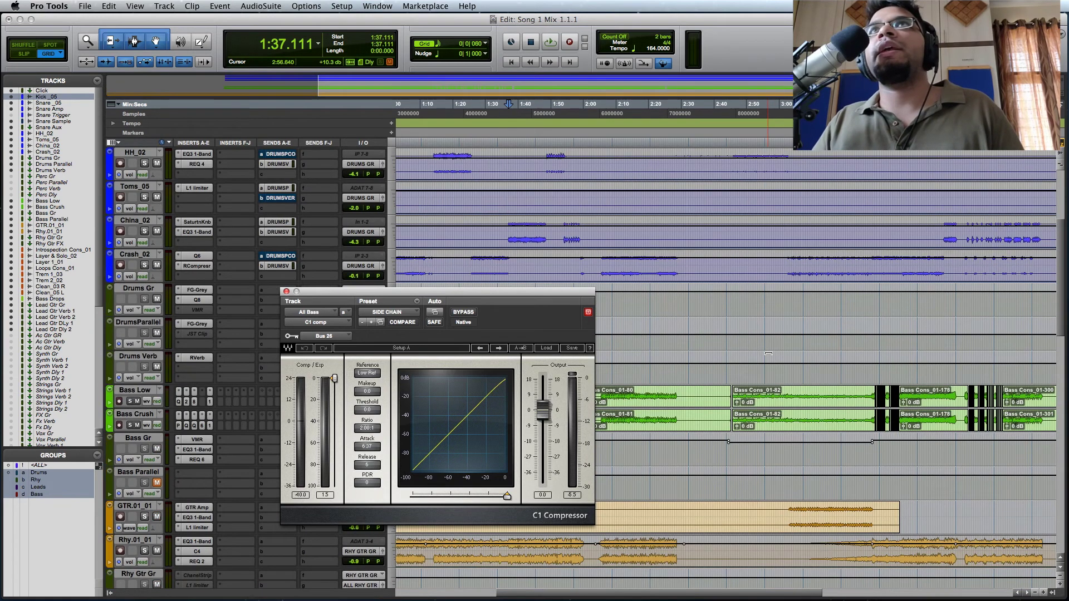
scroll(768, 353, up, 9)
key(super+bracketleft)
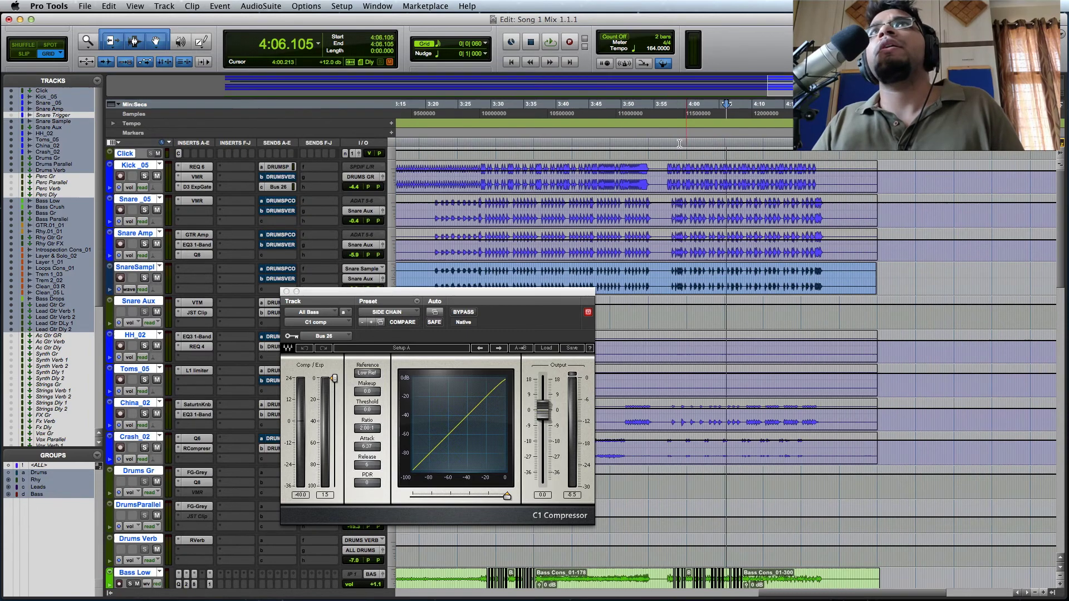
click(678, 144)
click(681, 144)
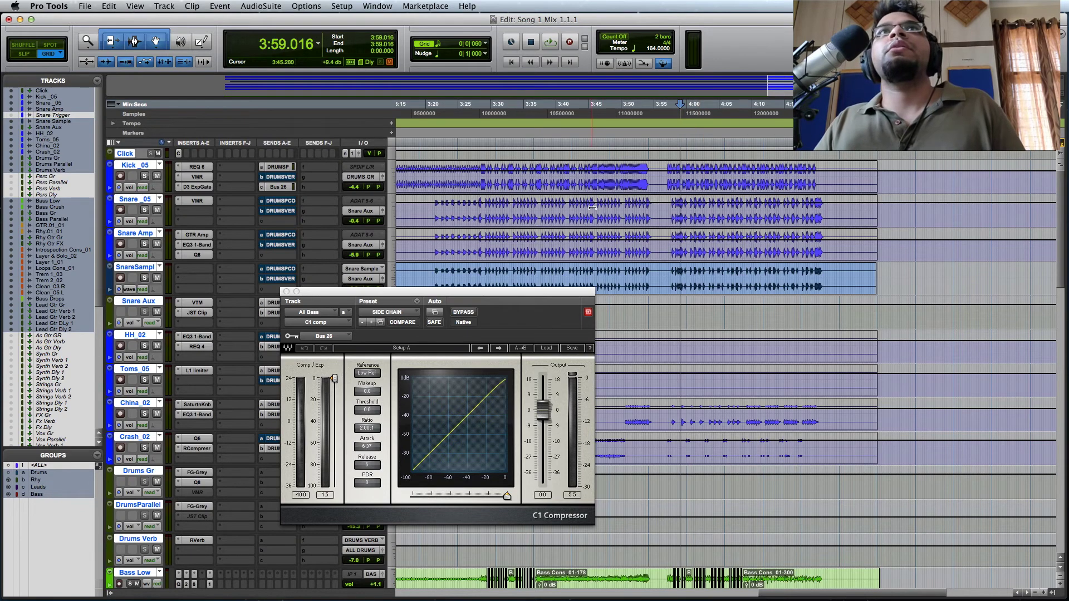
Compare the final section from 3:59 with the C1 Compressor bypassed and active, stop playback with it active, and close the plug-in.
click(463, 312)
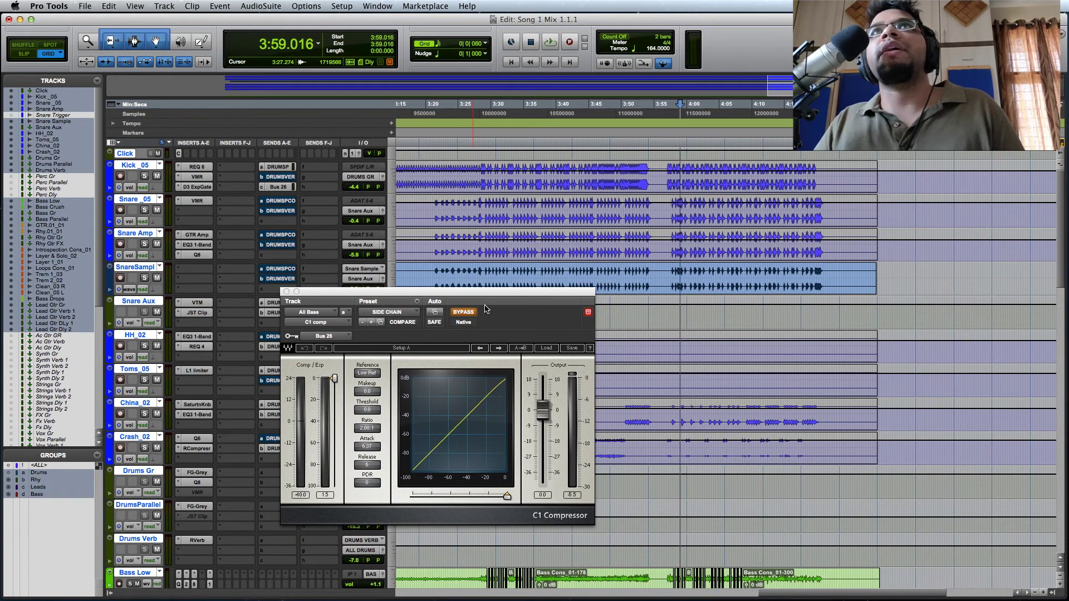
key(space)
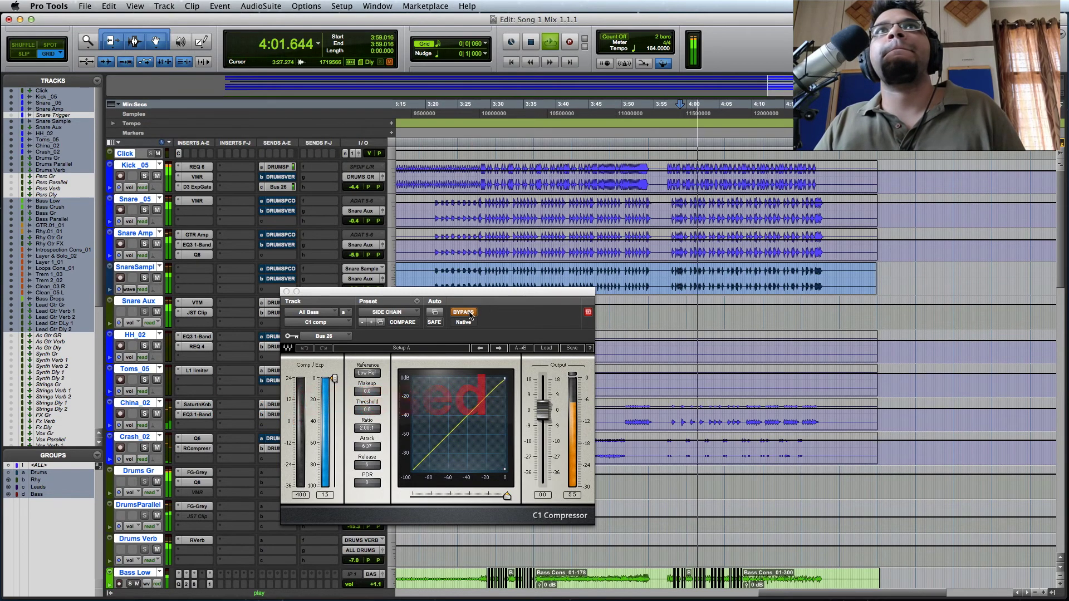
click(469, 314)
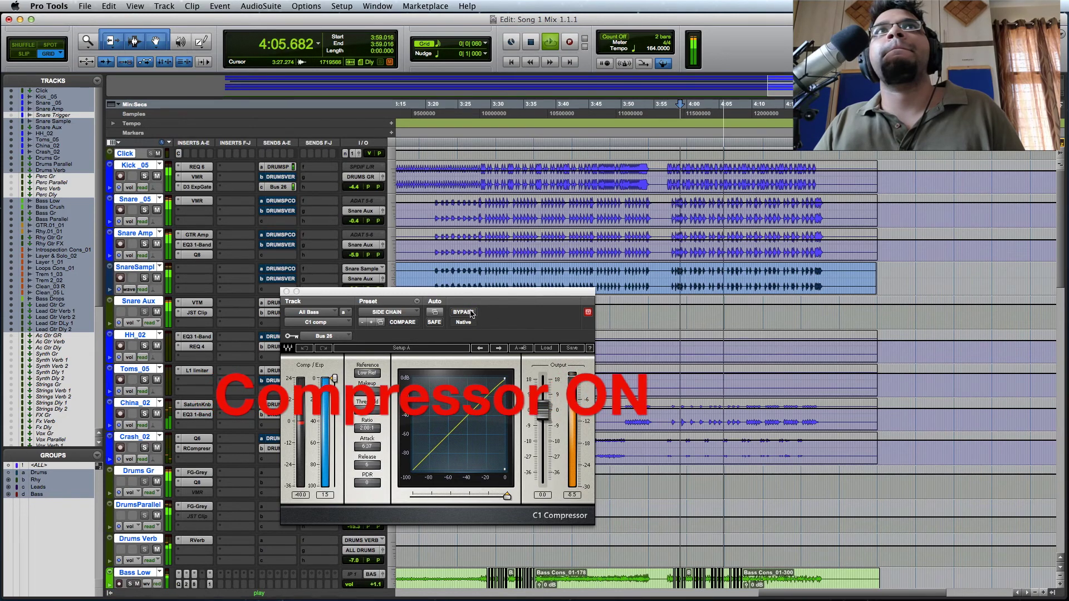
click(471, 314)
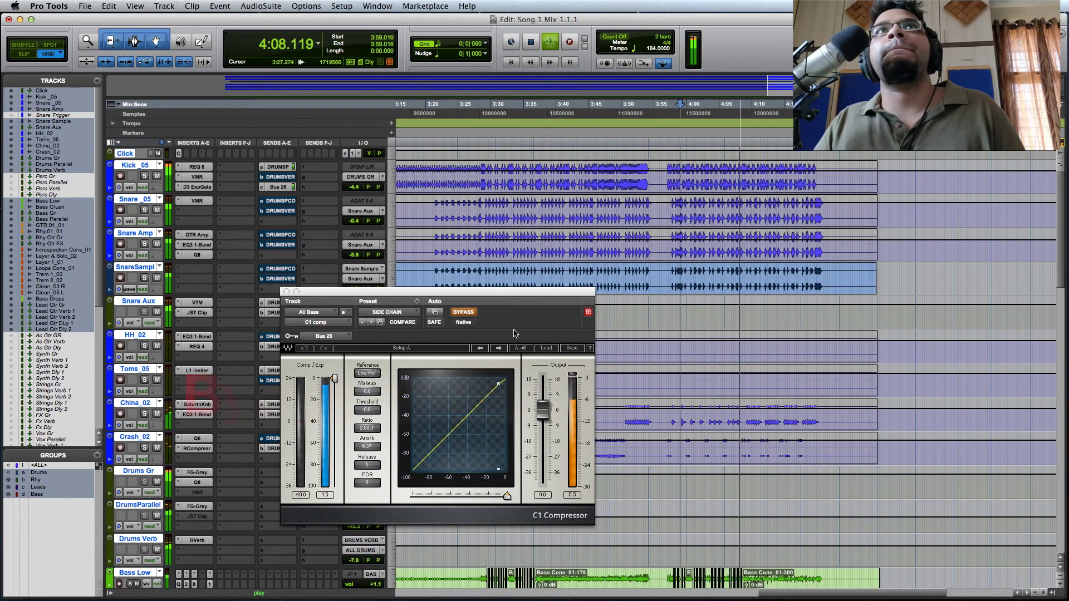
click(474, 313)
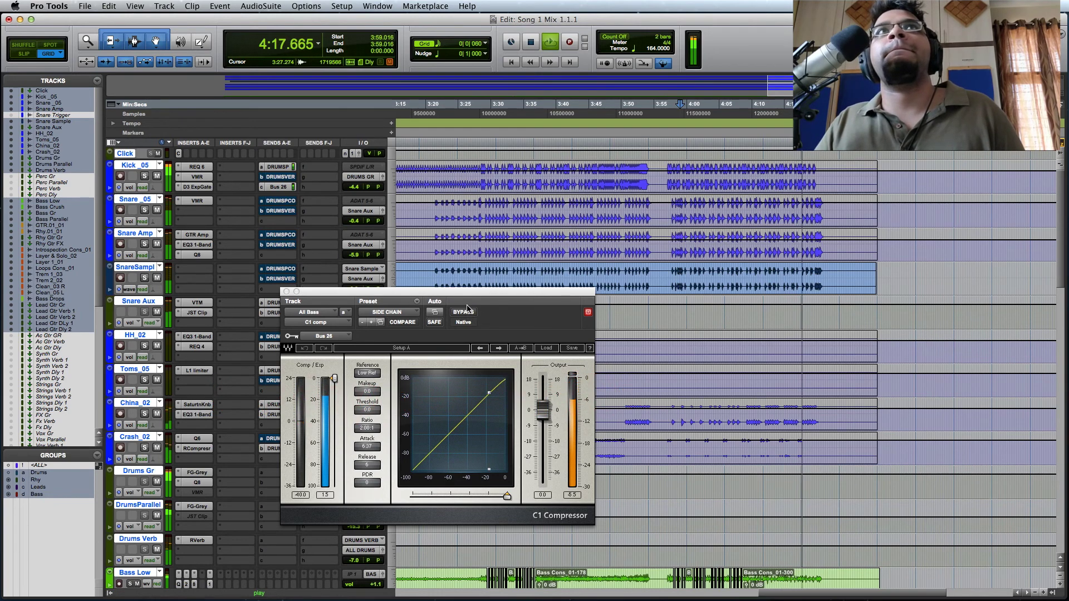
key(space)
click(287, 291)
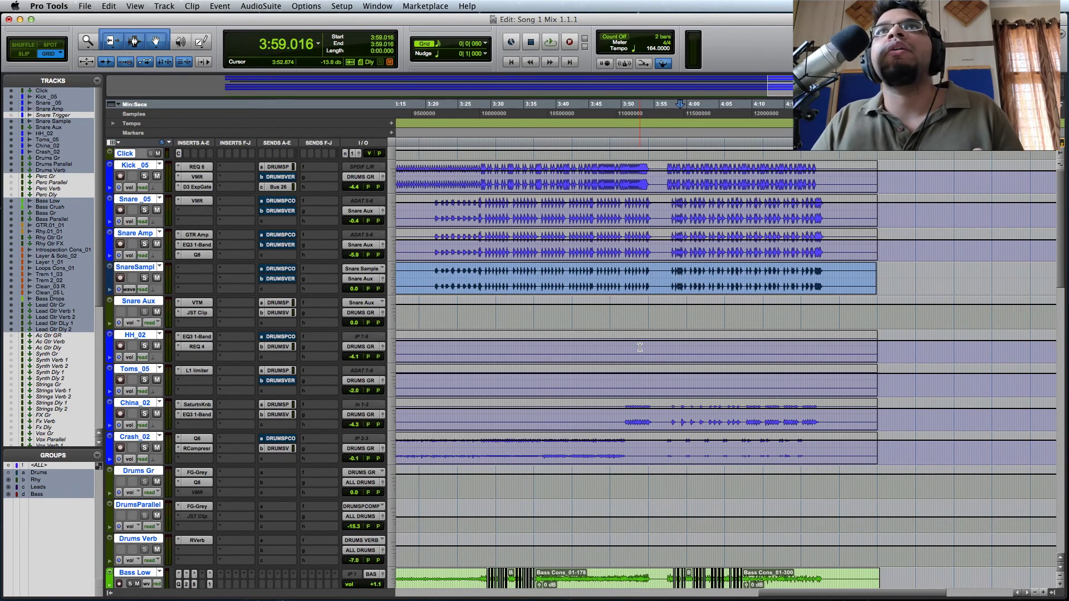
Look through the session's tracks from the drums down to Master 1 and back up to Bass Low, with the timeline zoomed out.
scroll(714, 334, down, 10)
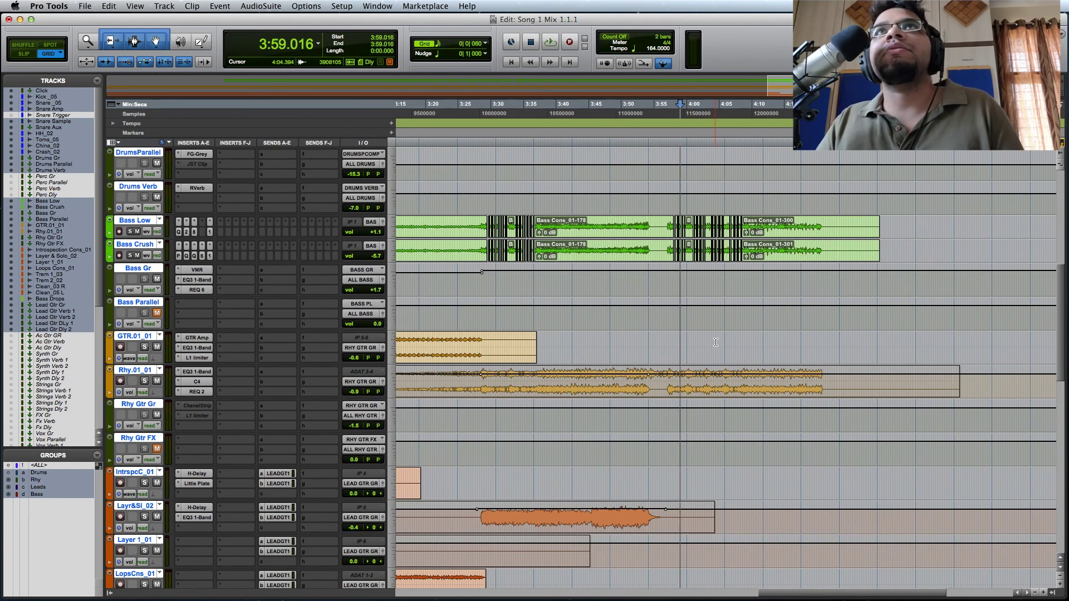
scroll(716, 342, down, 3)
scroll(715, 342, down, 17)
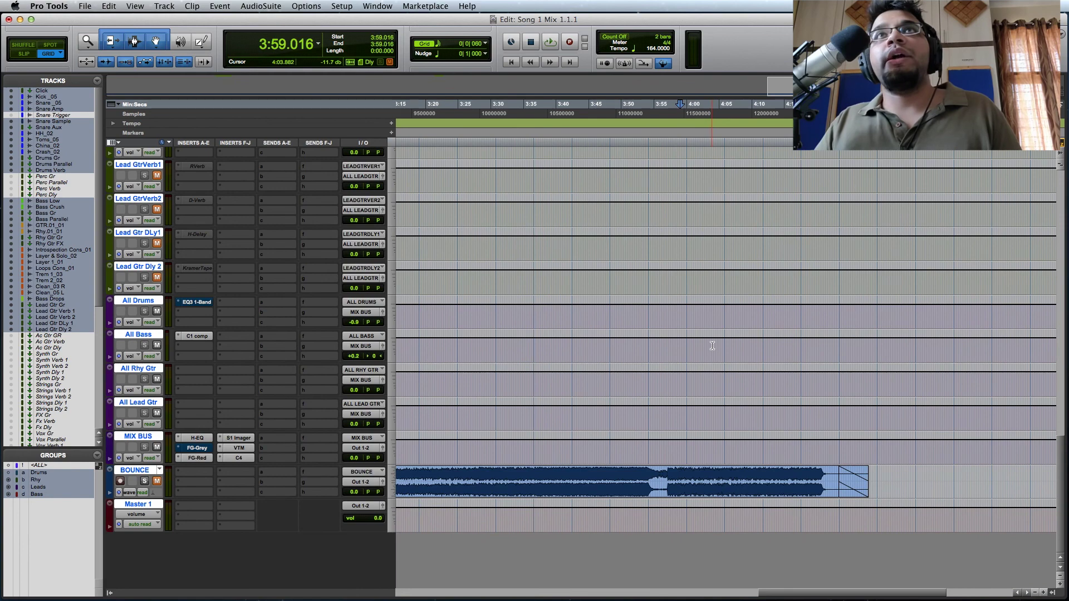
key(super+bracketleft)
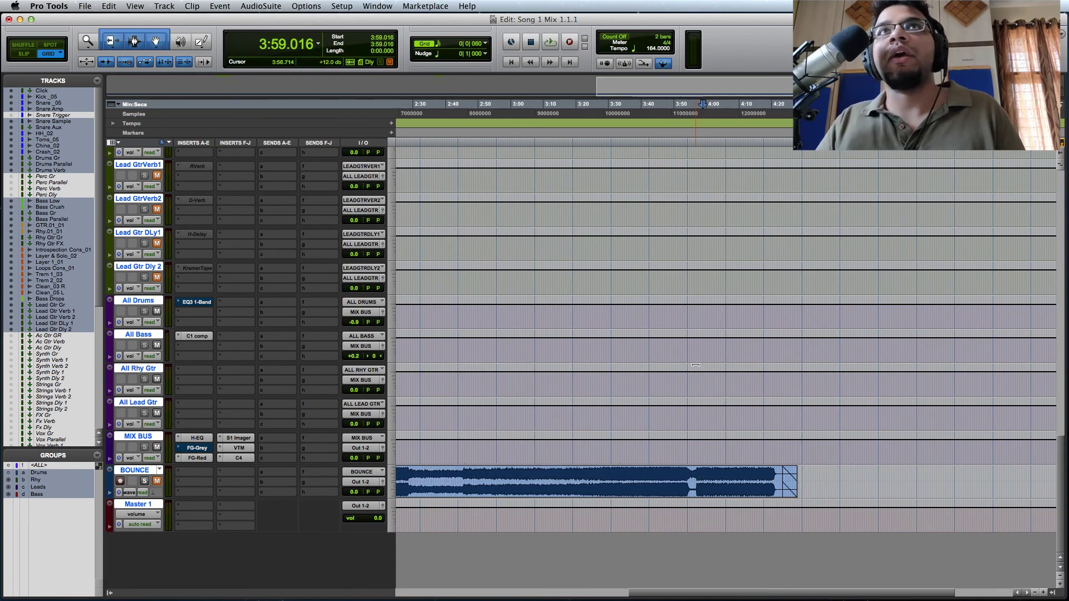
key(super+bracketleft)
scroll(680, 375, up, 8)
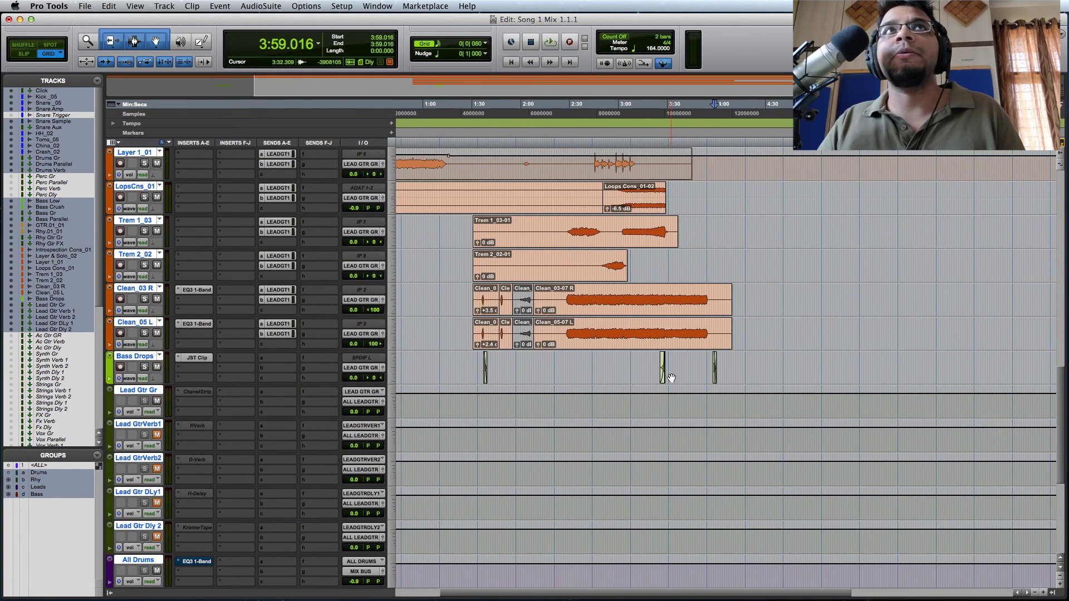
scroll(671, 378, up, 5)
scroll(673, 374, up, 9)
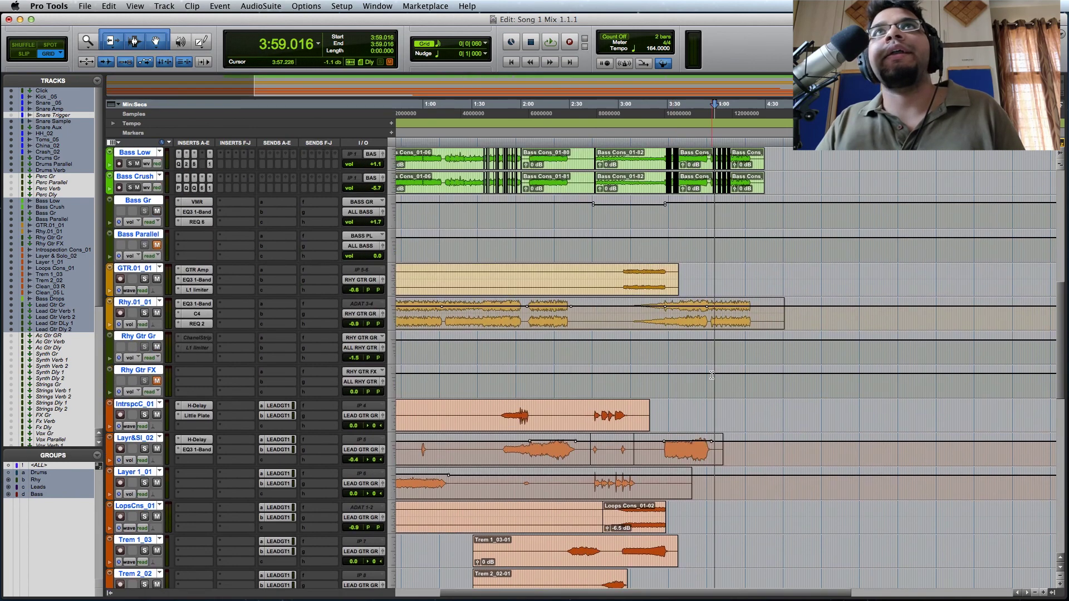